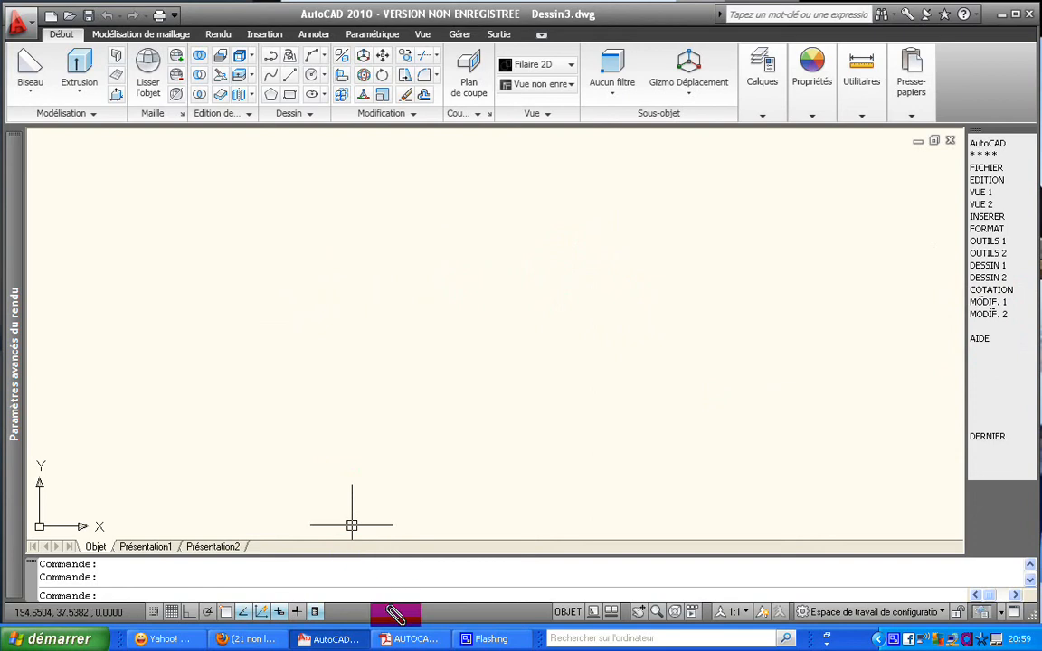
Examine the dimensioned Bride exercise drawing in Adobe Reader, and return to the empty drawing in AutoCAD.
{"action": "left_click", "coordinate": [402, 636]}
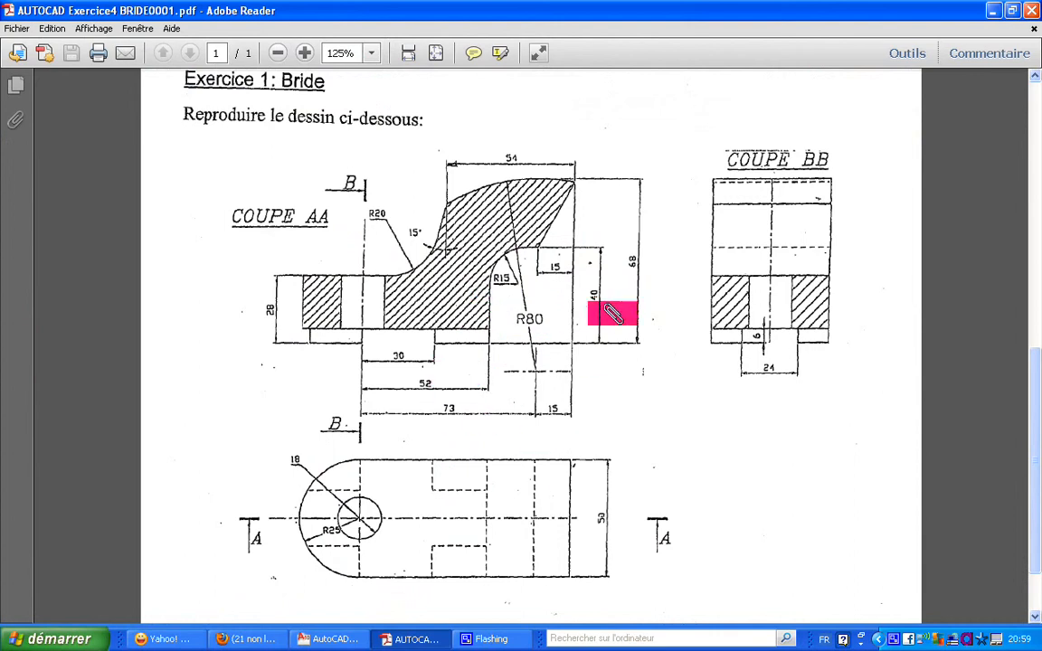
{"action": "left_click", "coordinate": [993, 9]}
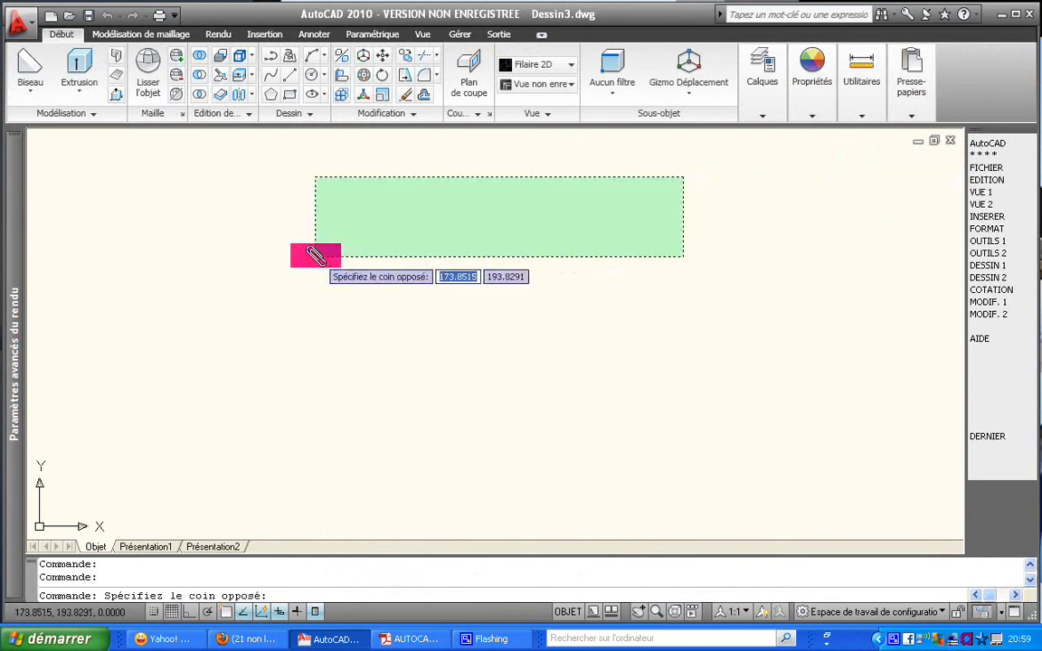
{"action": "key", "text": "Escape"}
{"action": "key", "text": "Escape"}
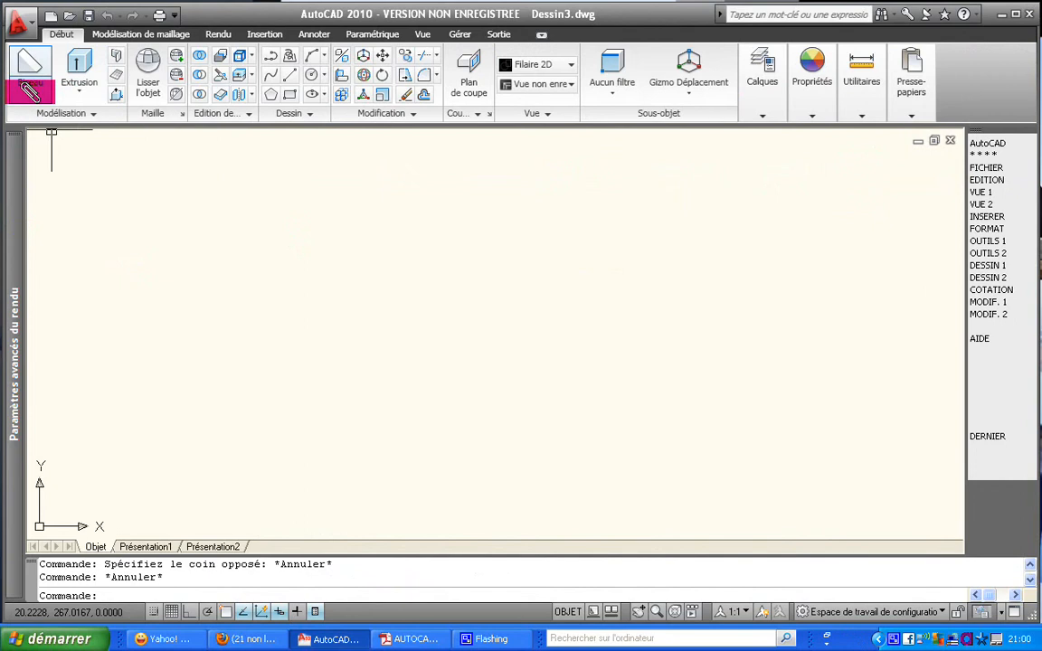
{"action": "left_click", "coordinate": [30, 91]}
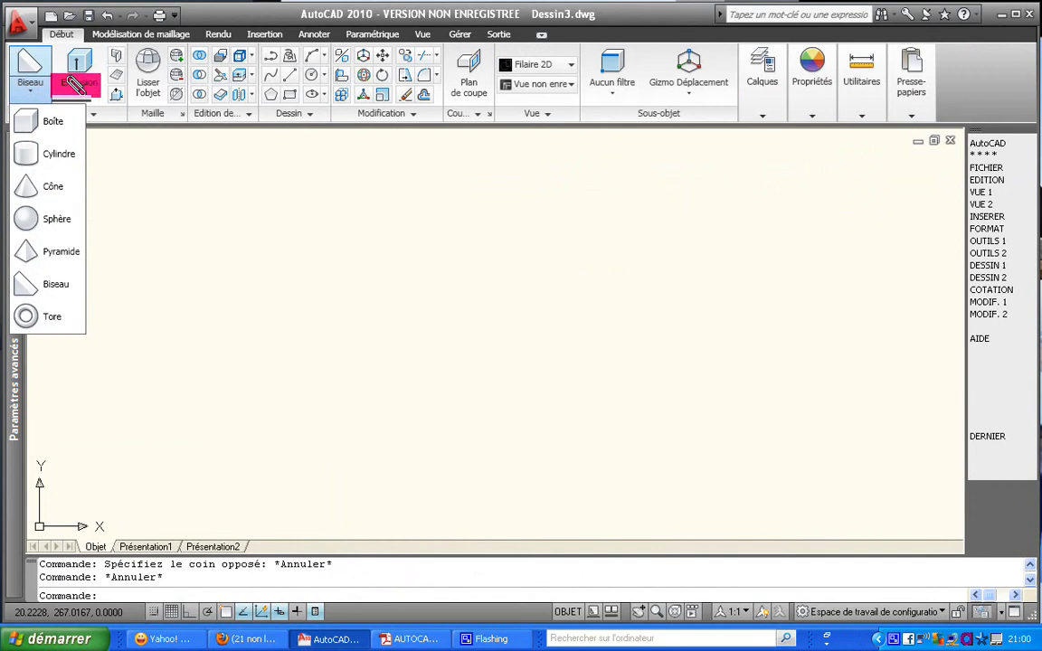
{"action": "left_click", "coordinate": [88, 88]}
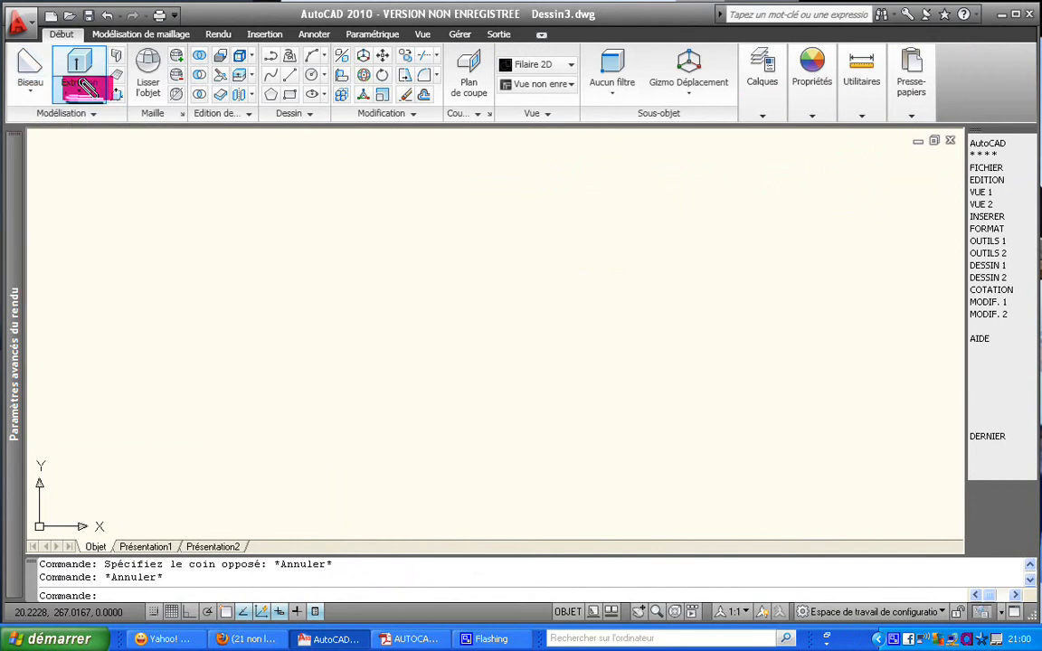
{"action": "left_click", "coordinate": [88, 87]}
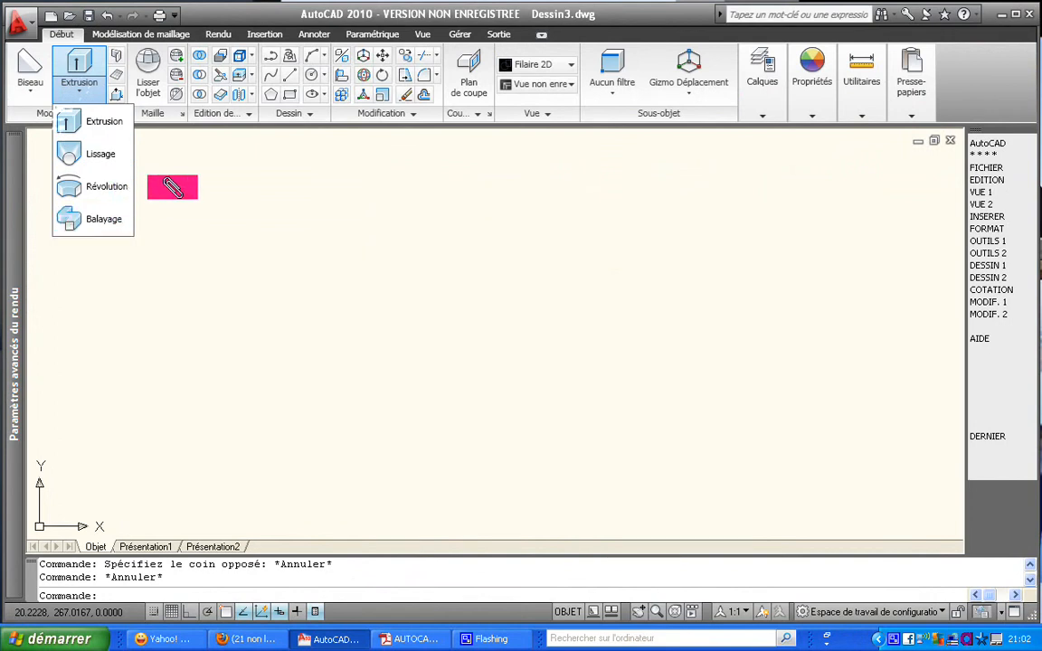
{"action": "left_click", "coordinate": [174, 187]}
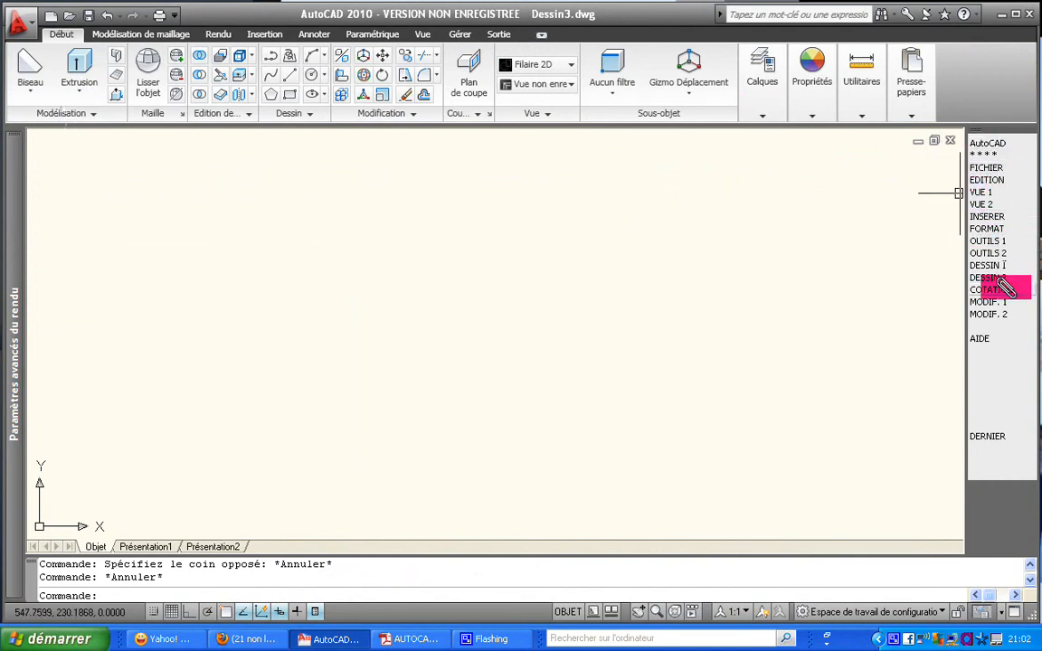
{"action": "left_click", "coordinate": [985, 204]}
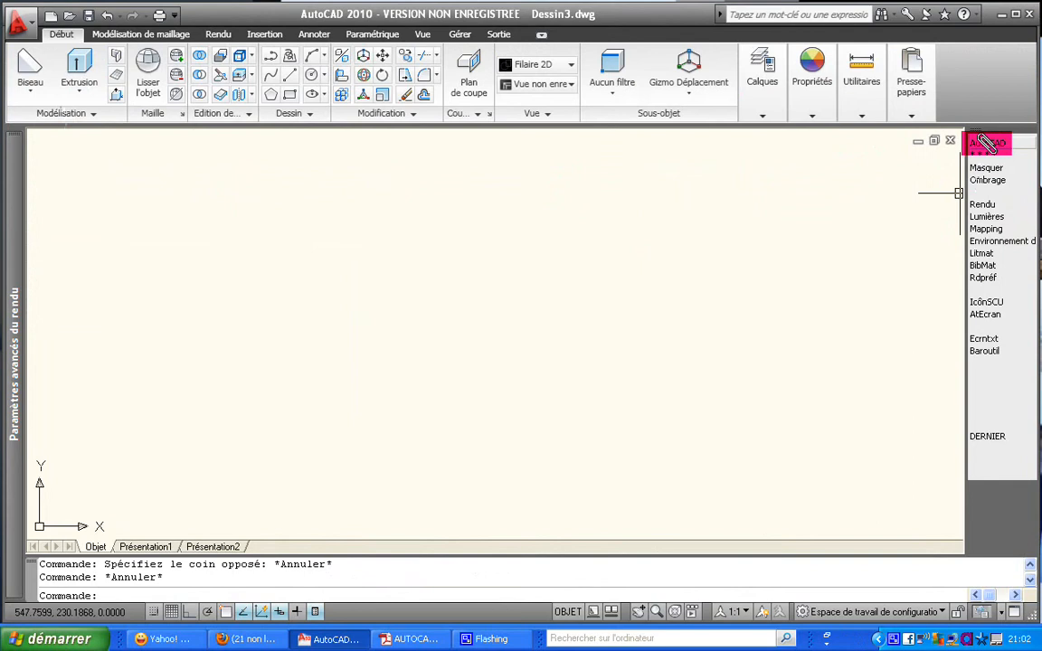
{"action": "left_click", "coordinate": [985, 143]}
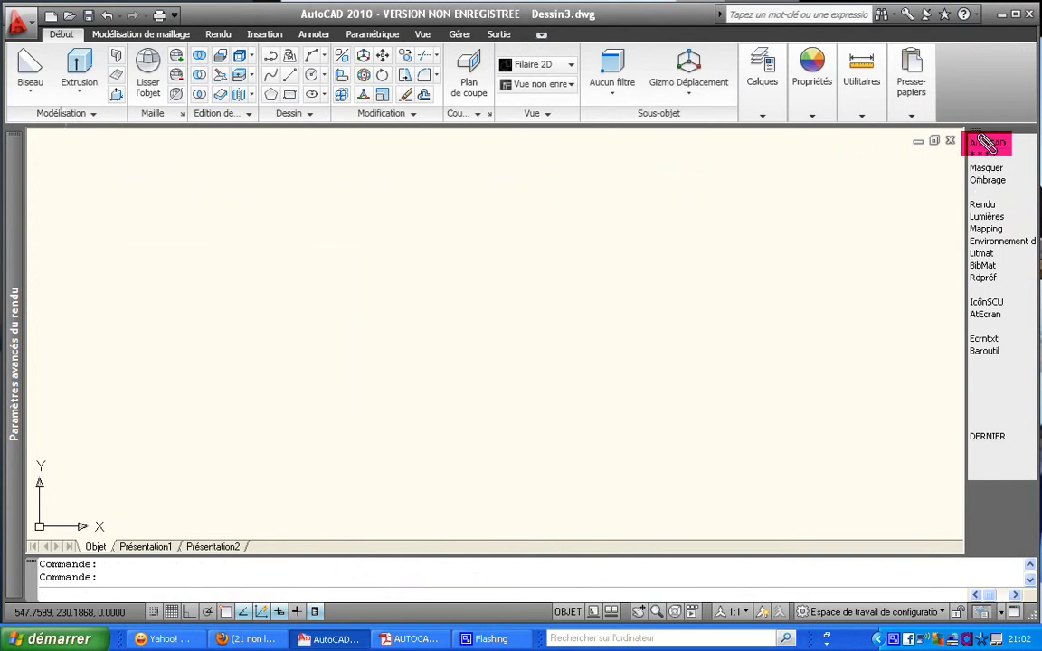
{"action": "left_click", "coordinate": [985, 143]}
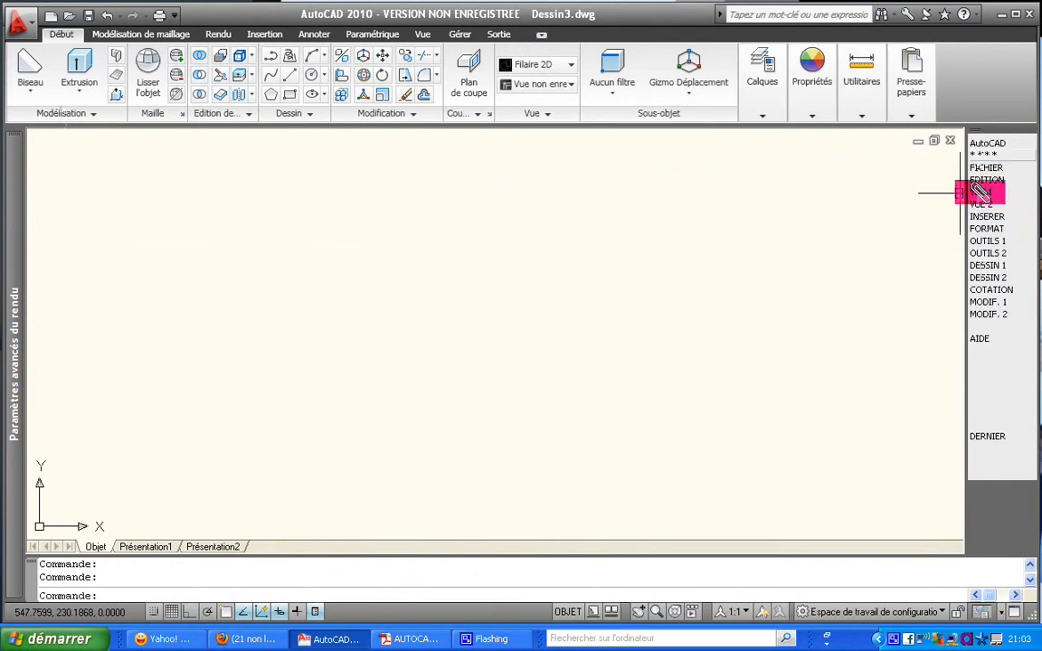
{"action": "left_click", "coordinate": [976, 244]}
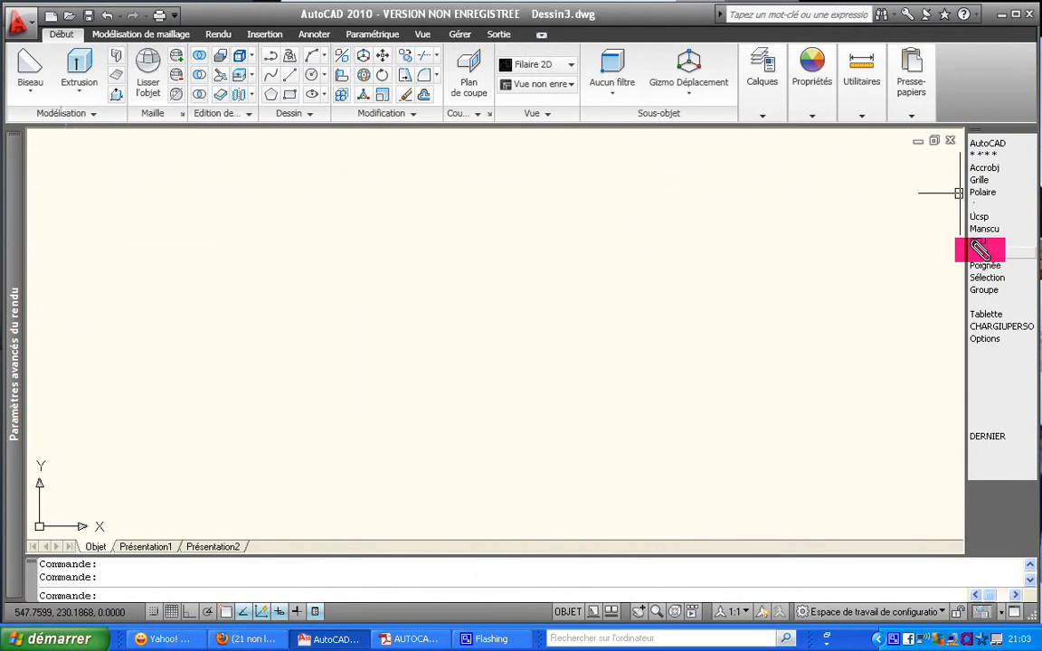
{"action": "left_click", "coordinate": [980, 145]}
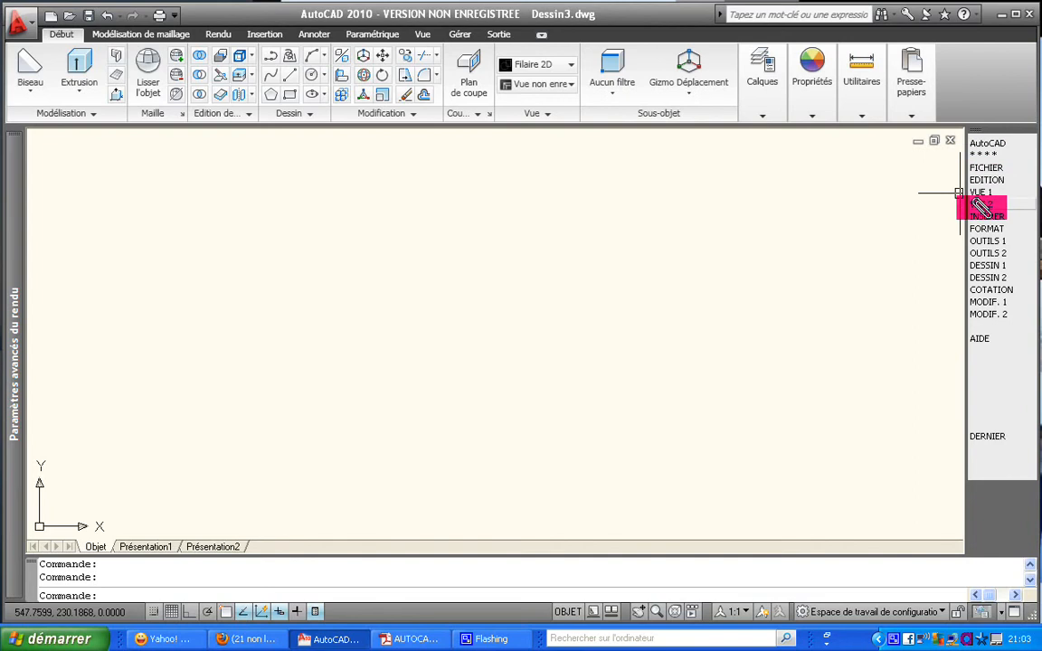
{"action": "left_click", "coordinate": [978, 241]}
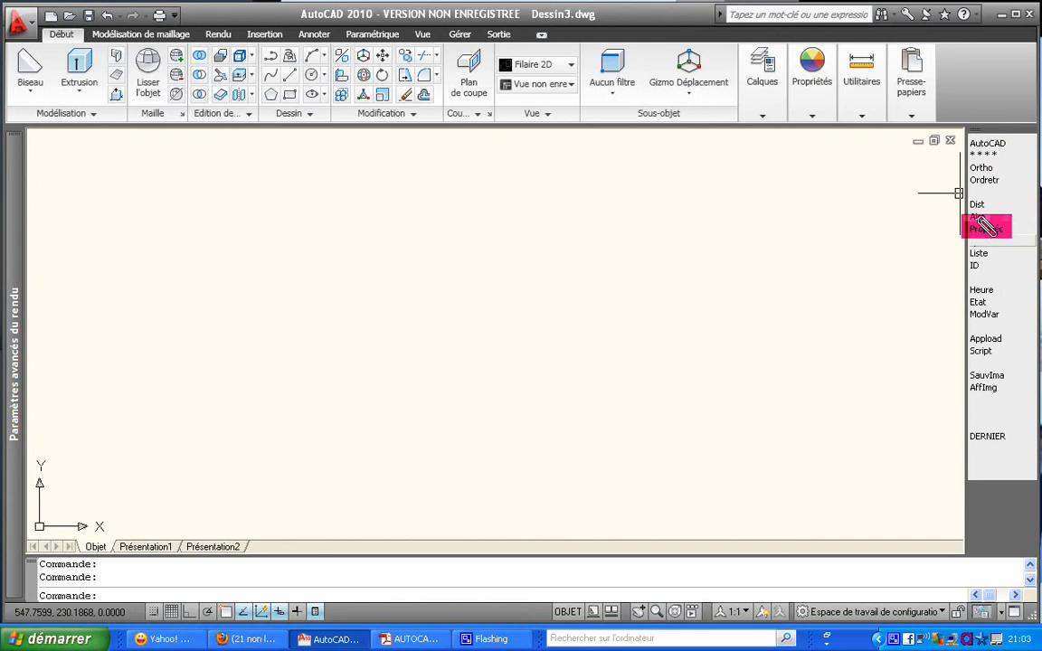
{"action": "left_click", "coordinate": [989, 143]}
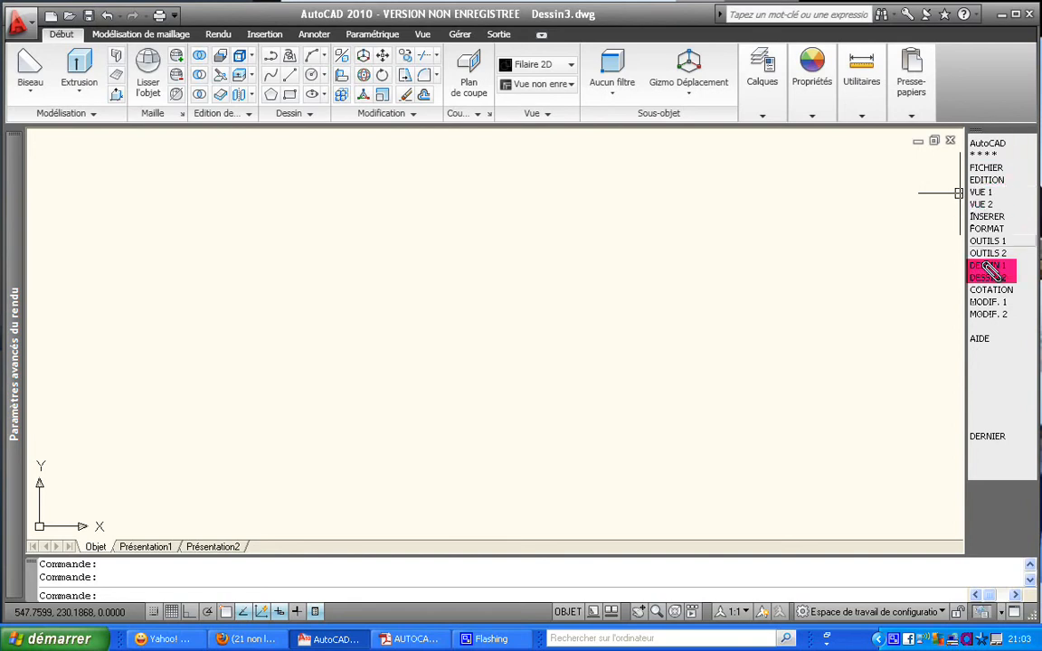
Set the 3D viewpoint to 225° from the X axis and 60° from the XY plane, absolute to the world coordinate system.
{"action": "left_click", "coordinate": [977, 193]}
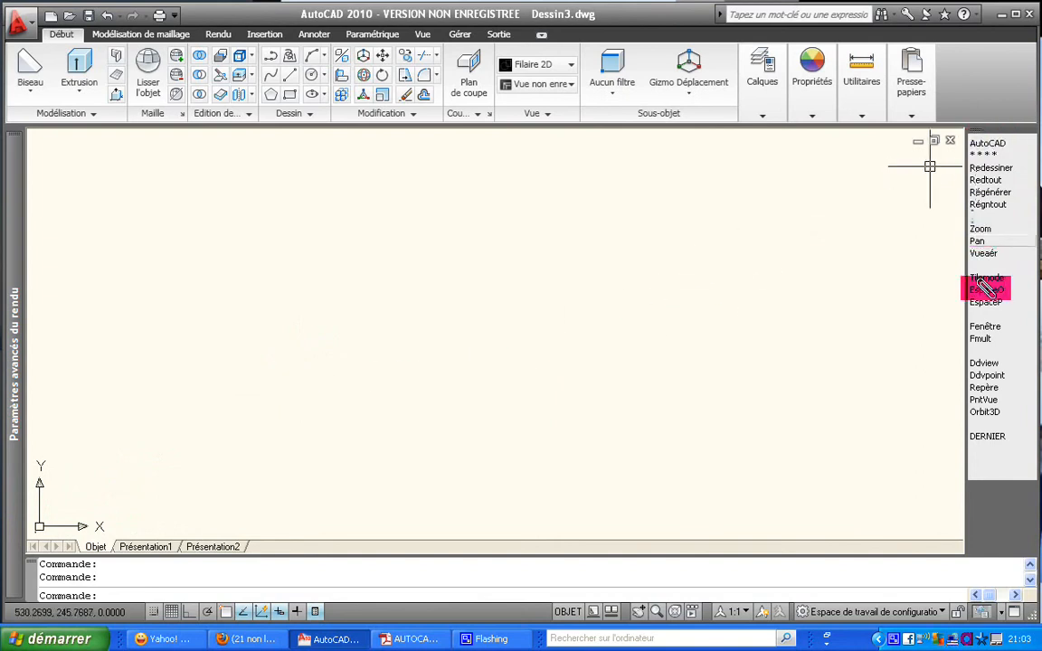
{"action": "left_click", "coordinate": [995, 369]}
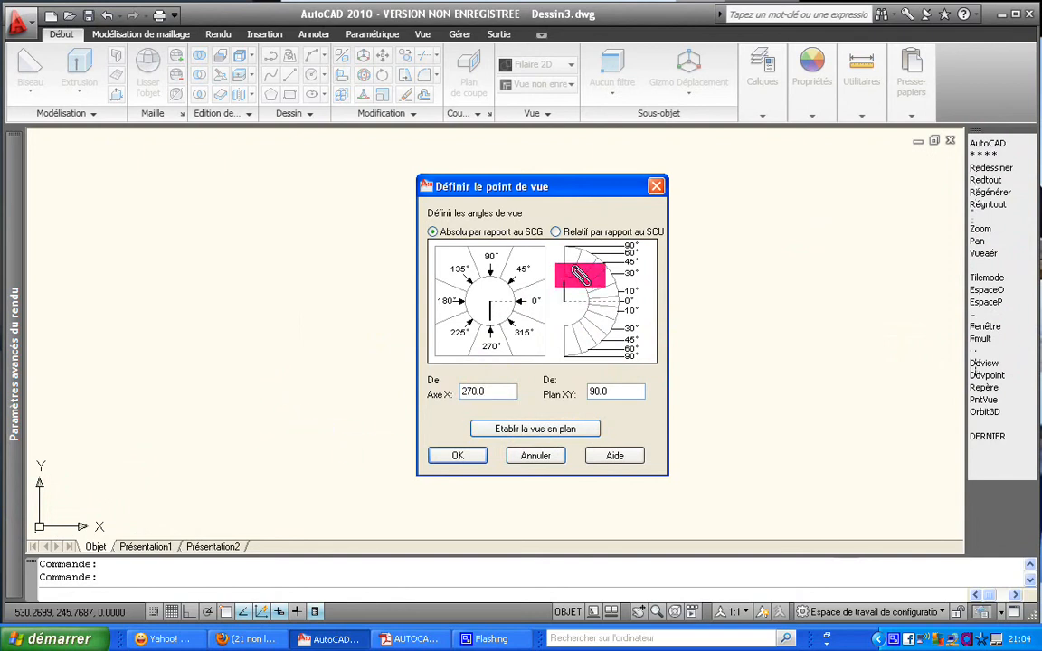
{"action": "left_click", "coordinate": [581, 271]}
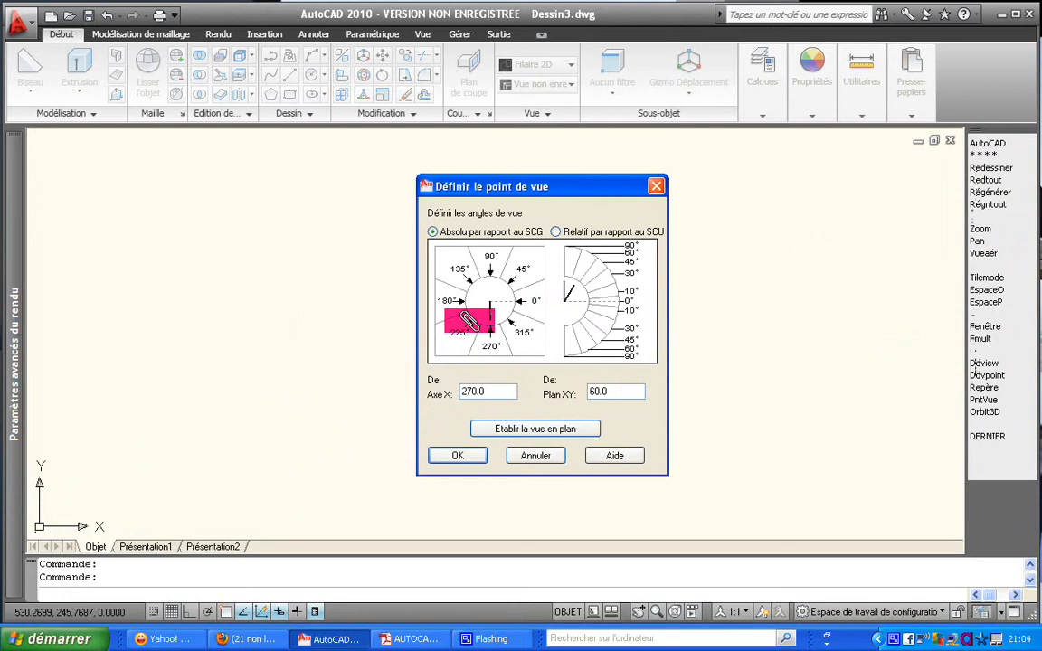
{"action": "left_click", "coordinate": [468, 319]}
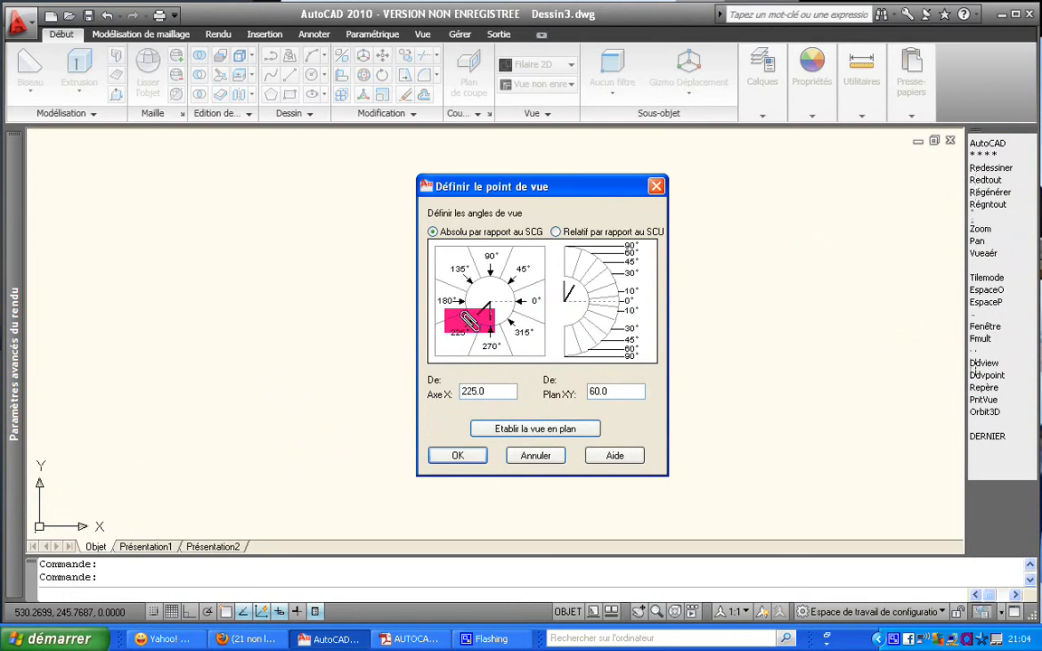
{"action": "left_click", "coordinate": [458, 454]}
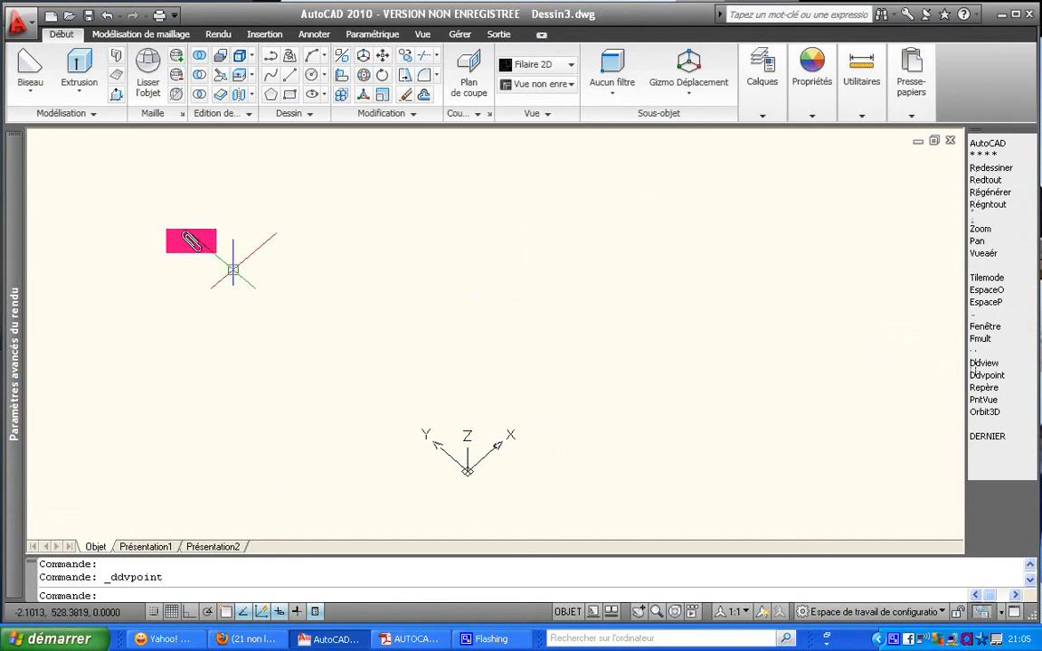
Create a solid box with a freehand rectangular base behind the origin and a height of about 299.
{"action": "left_click", "coordinate": [29, 90]}
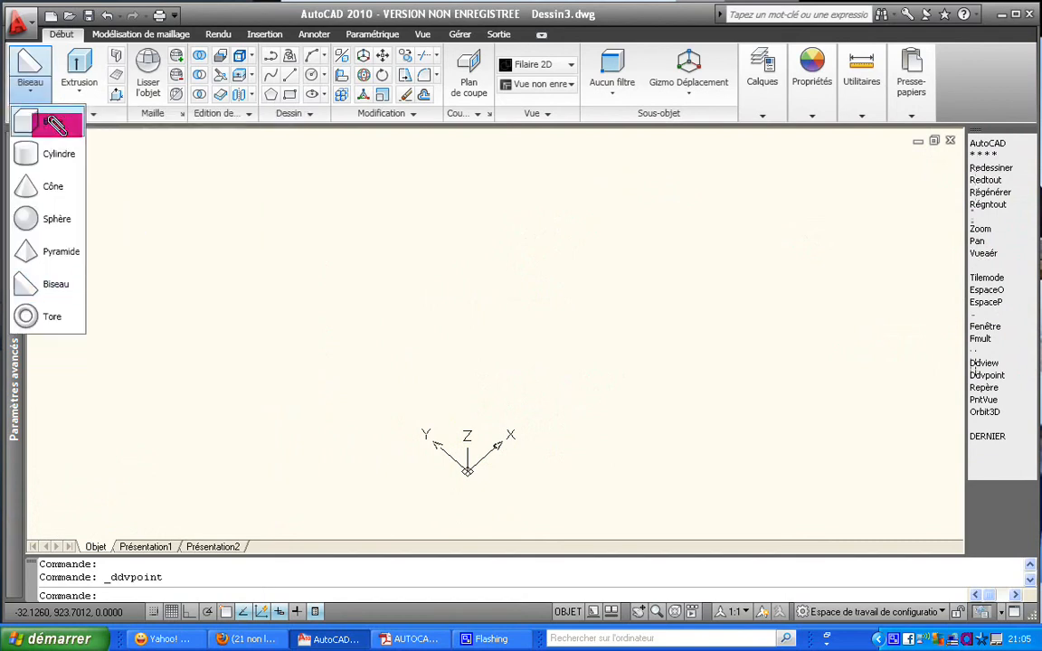
{"action": "left_click", "coordinate": [53, 119]}
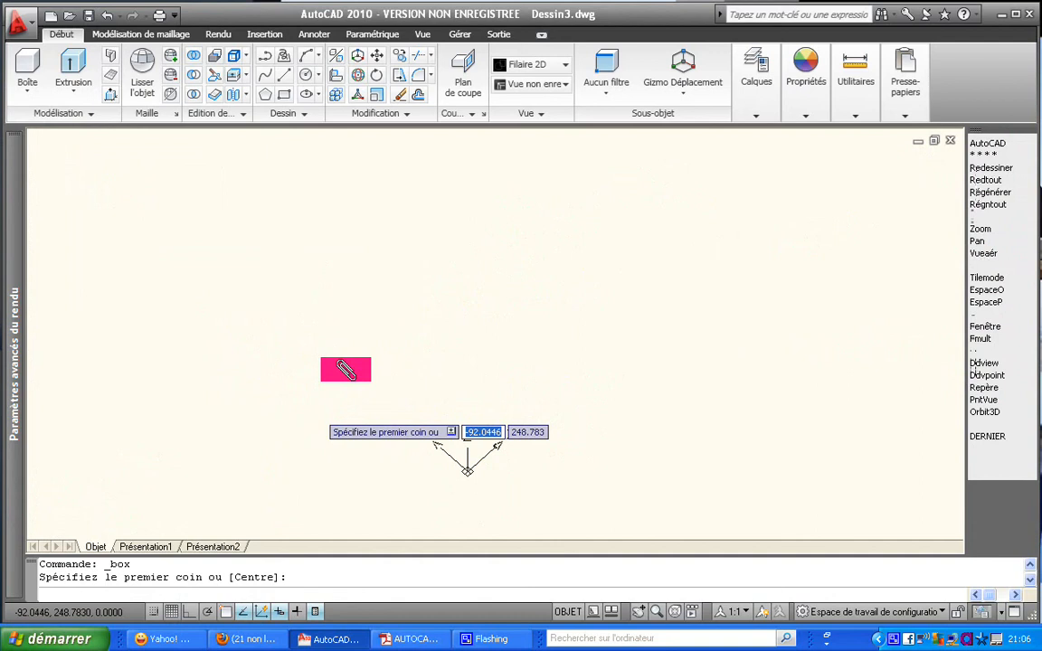
{"action": "left_click", "coordinate": [317, 404]}
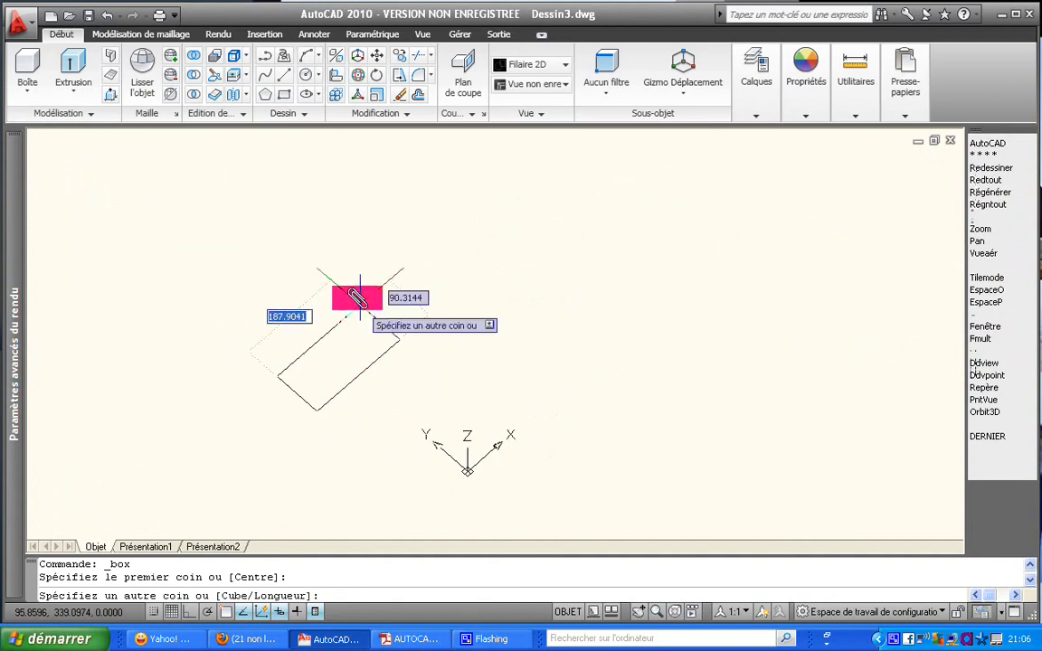
{"action": "left_click", "coordinate": [370, 245]}
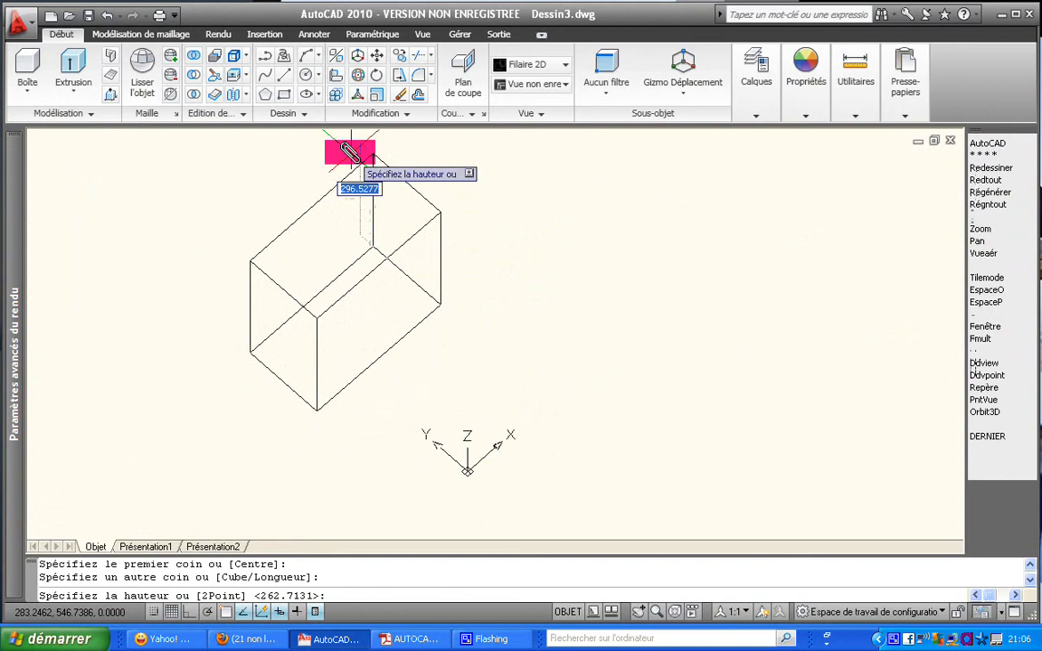
{"action": "left_click", "coordinate": [350, 153]}
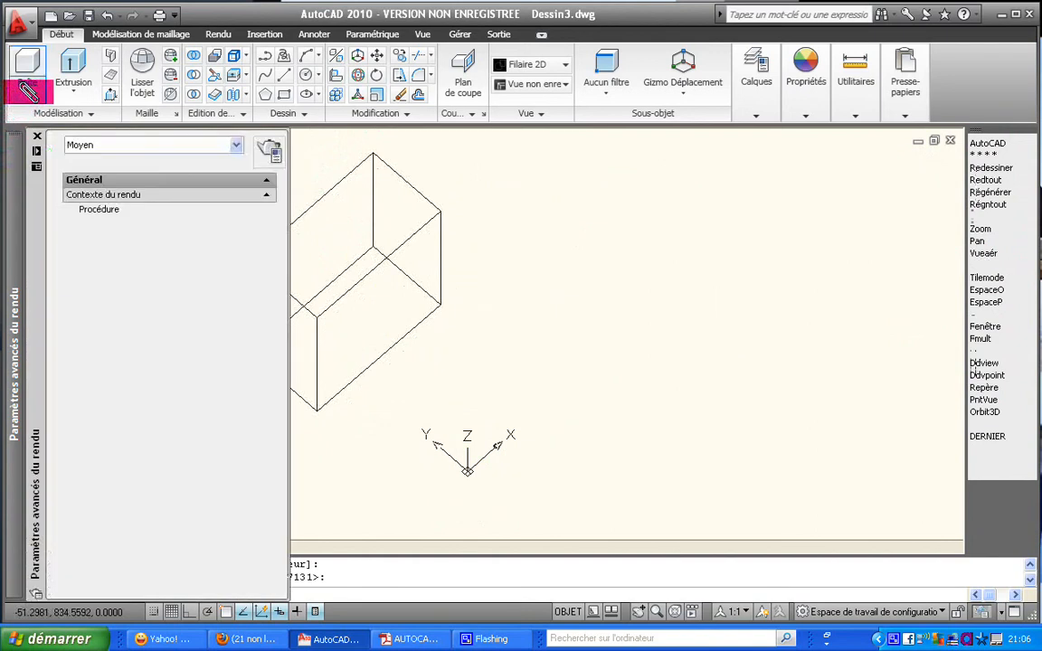
Close the advanced render settings and create an upright cylinder about 98 in radius, centred on the box's lower front endpoint and taller than the box.
{"action": "left_click", "coordinate": [36, 135]}
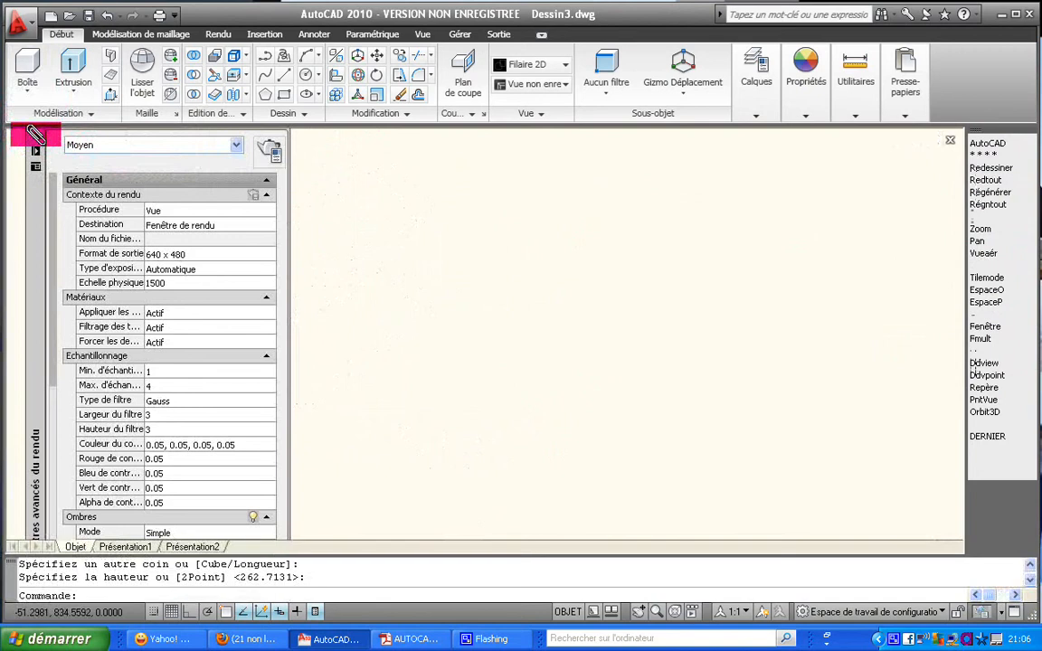
{"action": "left_click", "coordinate": [30, 83]}
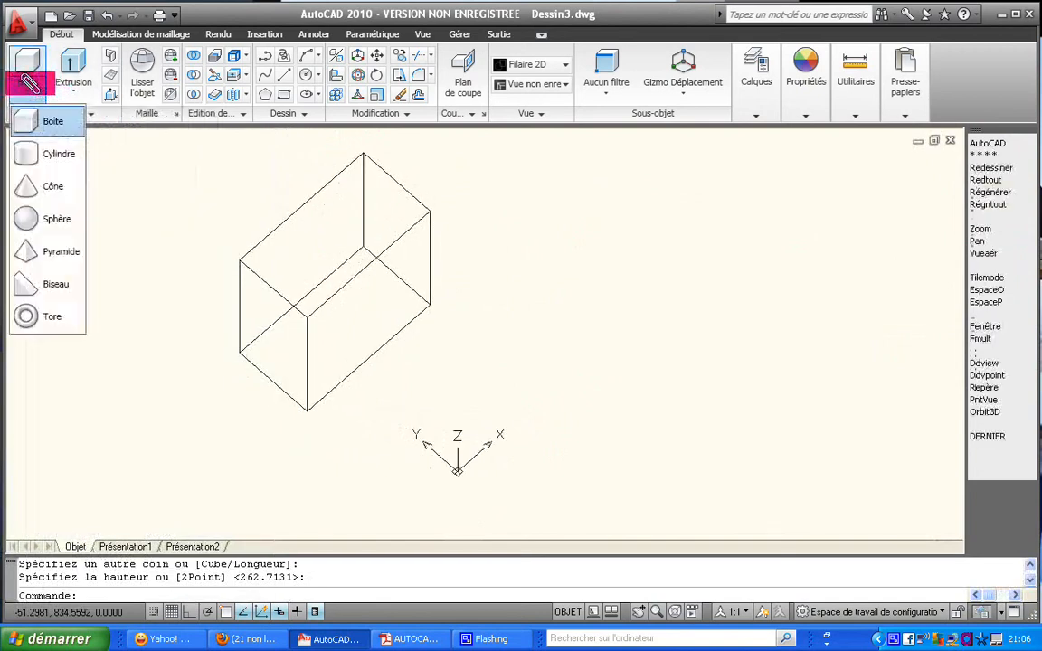
{"action": "left_click", "coordinate": [50, 153]}
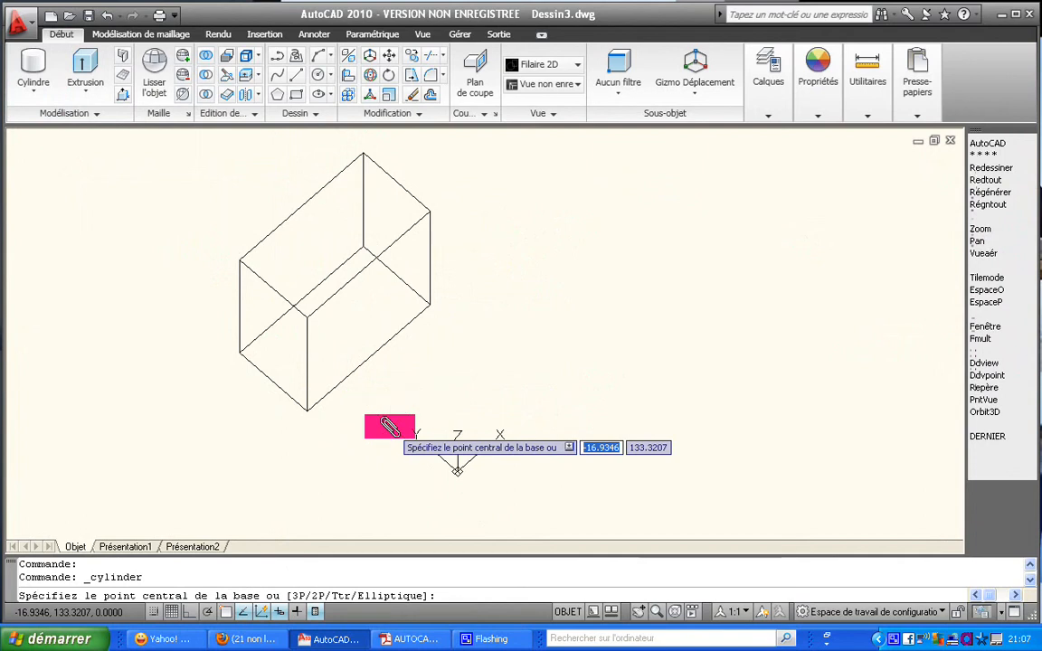
{"action": "right_click", "coordinate": [389, 427], "text": "shift"}
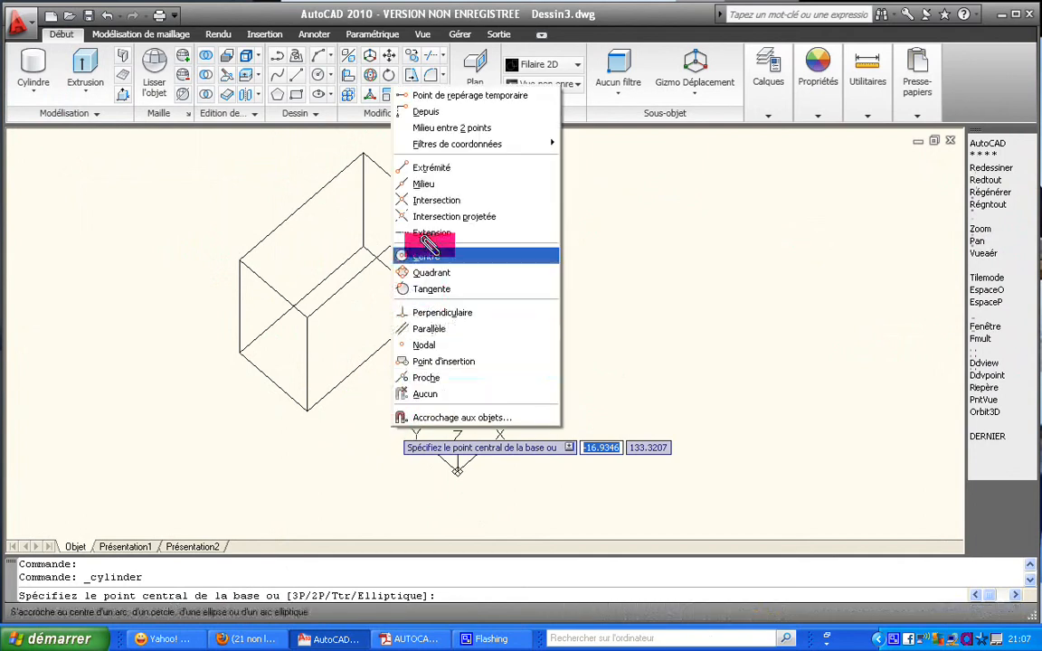
{"action": "left_click", "coordinate": [433, 166]}
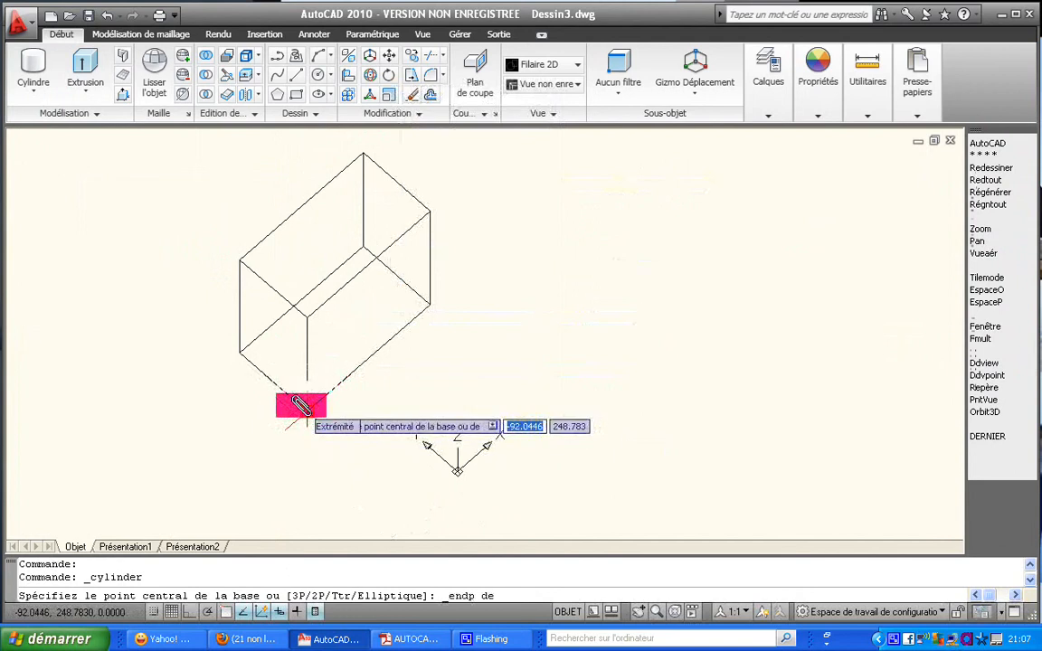
{"action": "left_click", "coordinate": [301, 404]}
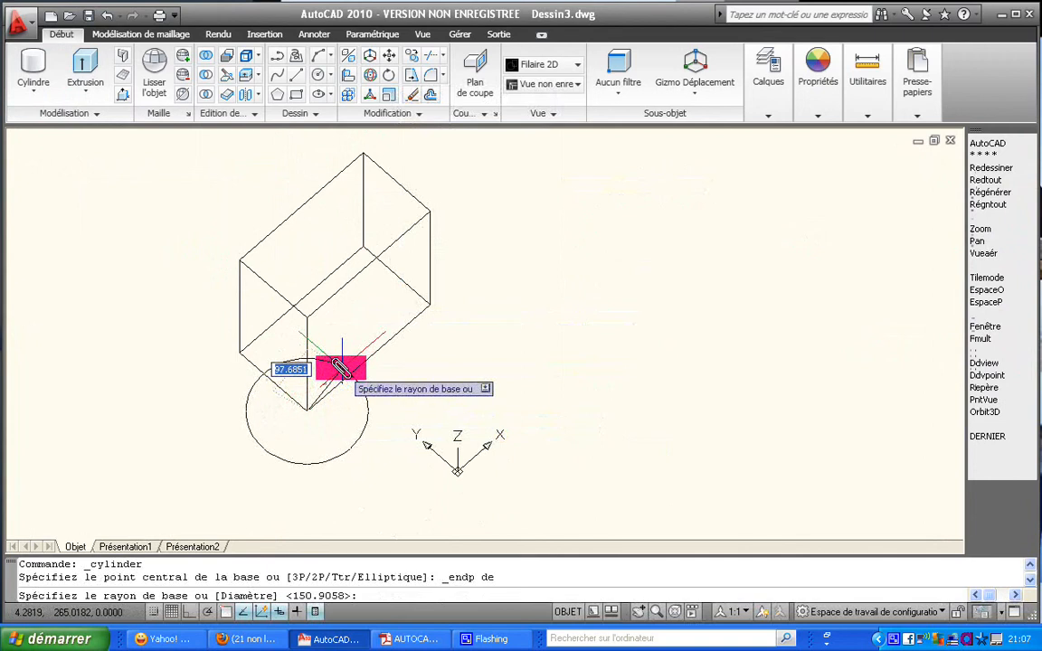
{"action": "left_click", "coordinate": [341, 368]}
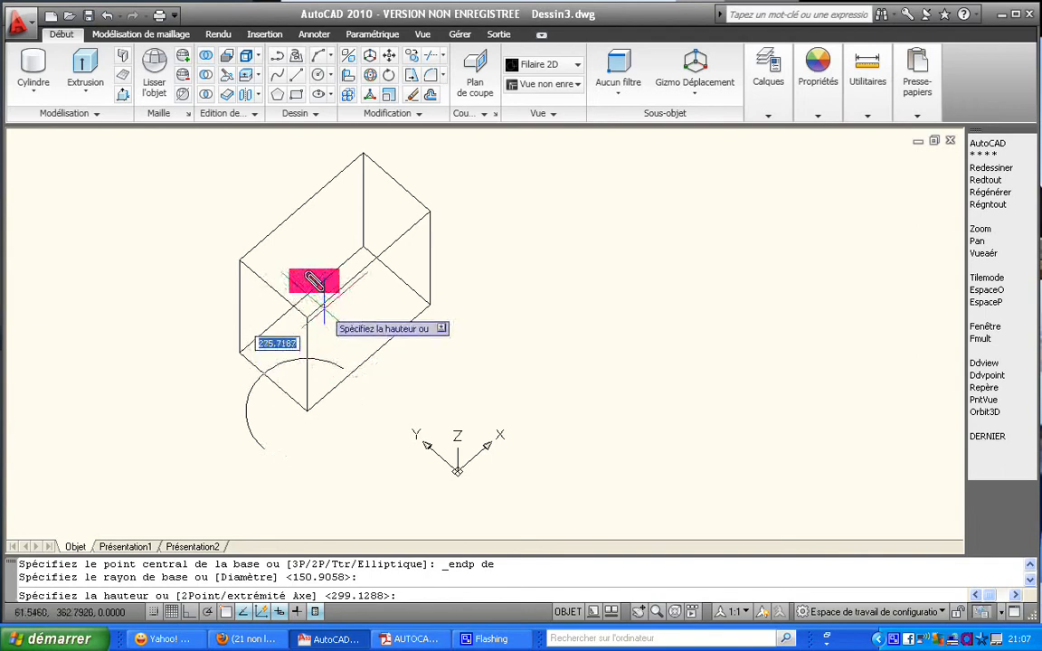
{"action": "left_click", "coordinate": [302, 219]}
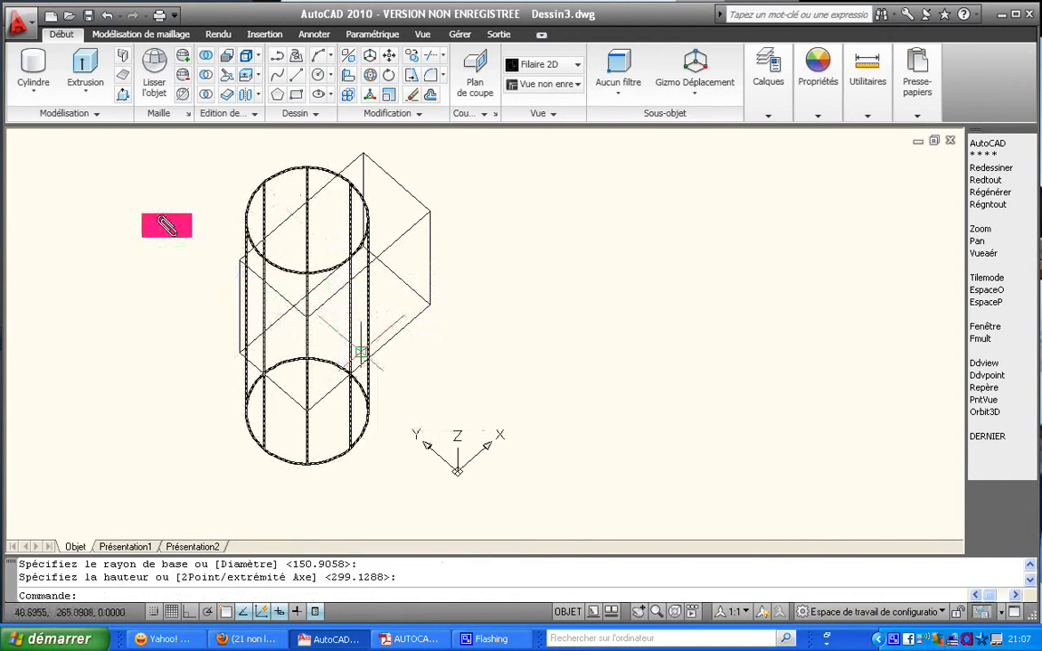
Create a solid torus centred at about (171, 115), with a radius of about 203 and a tube radius of about 57.
{"action": "left_click", "coordinate": [35, 91]}
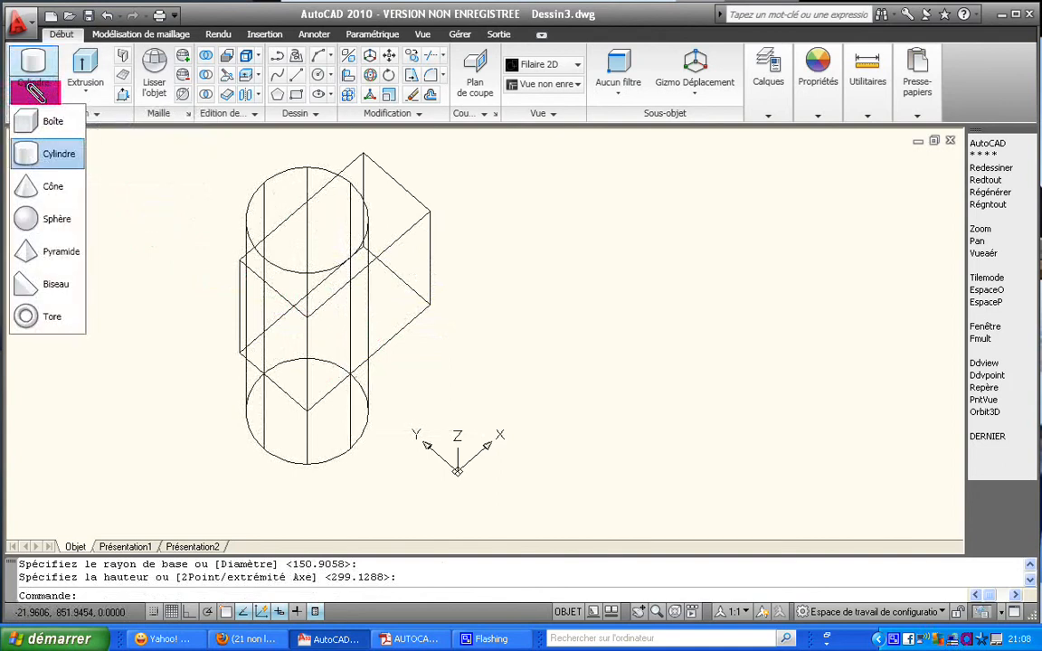
{"action": "left_click", "coordinate": [36, 314]}
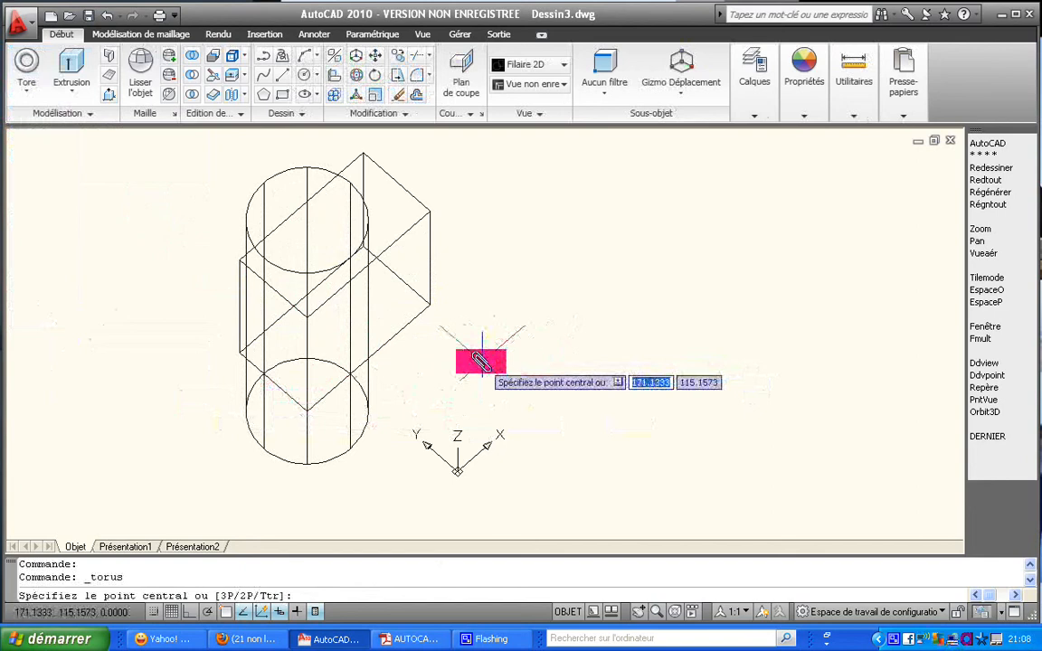
{"action": "left_click", "coordinate": [480, 361]}
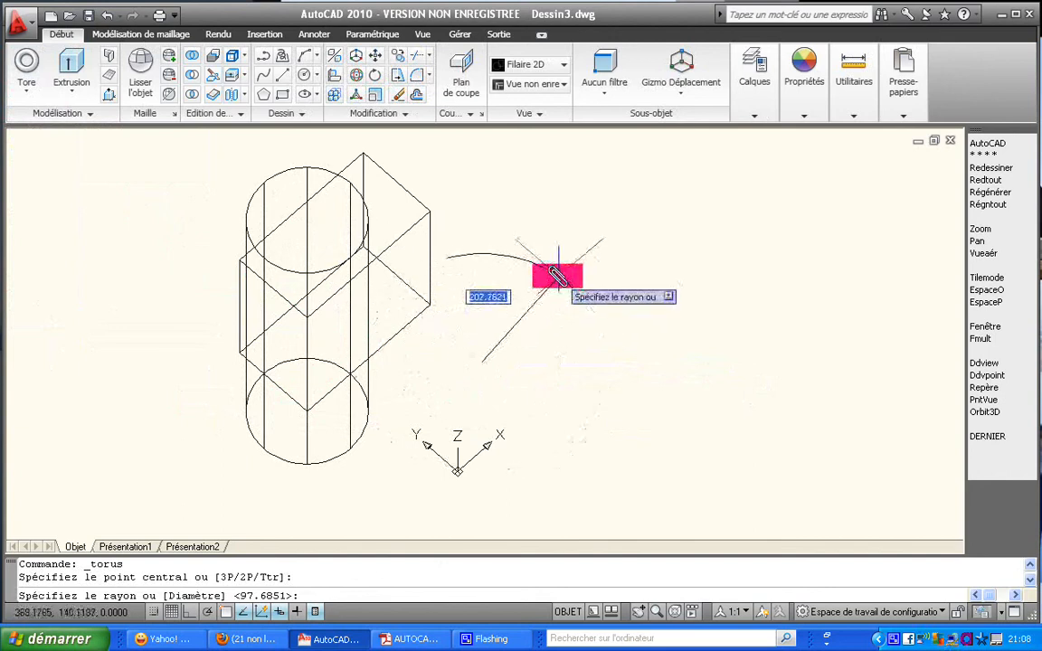
{"action": "left_click", "coordinate": [557, 276]}
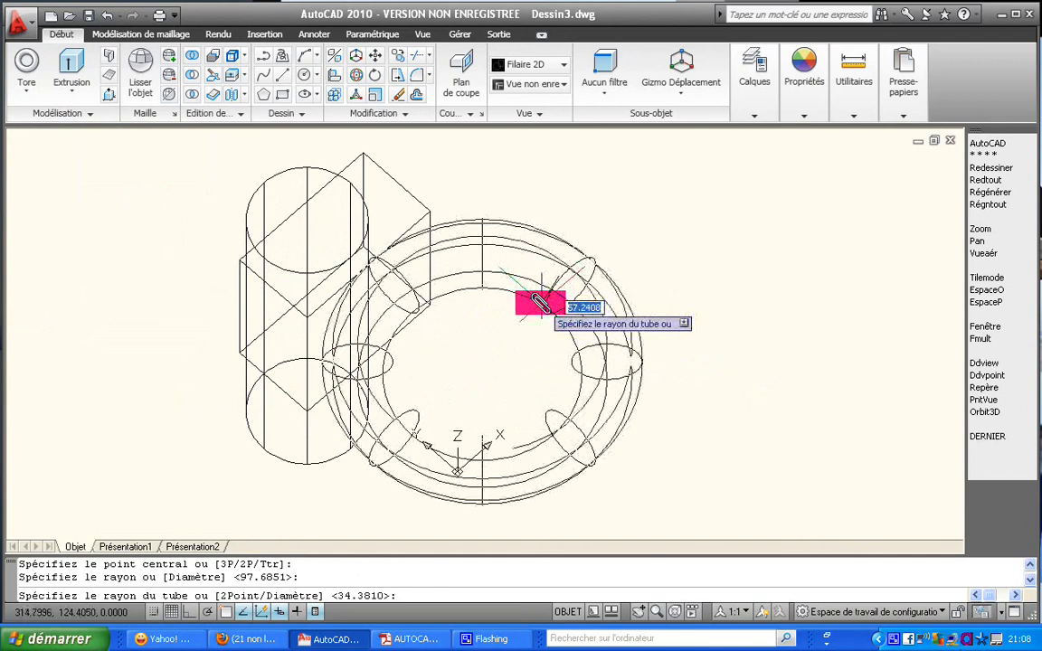
{"action": "left_click", "coordinate": [540, 302]}
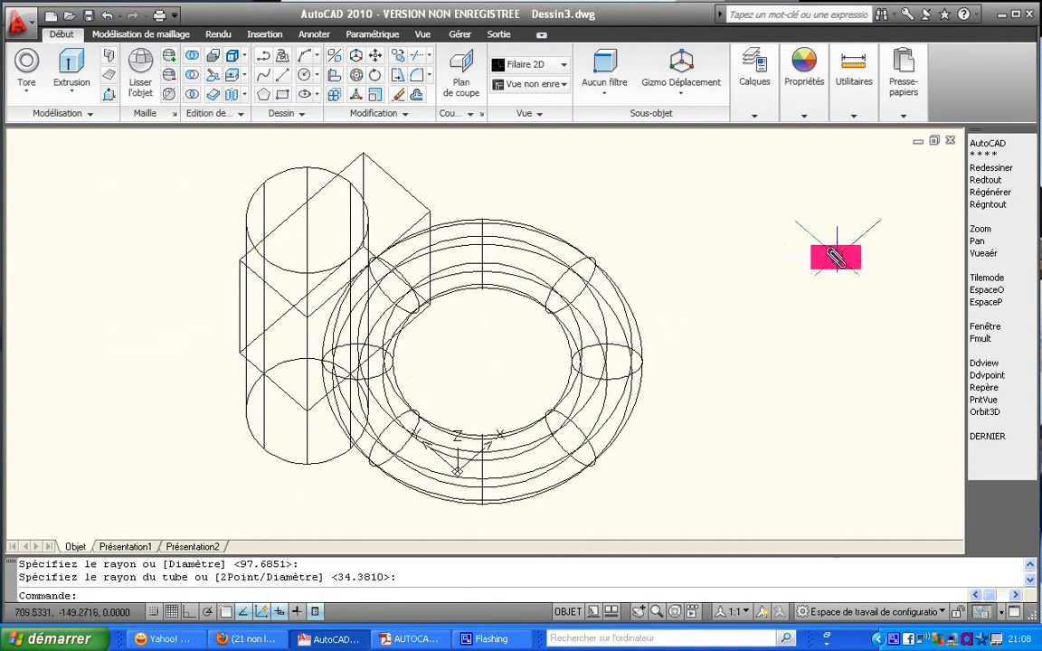
{"action": "left_click", "coordinate": [987, 142]}
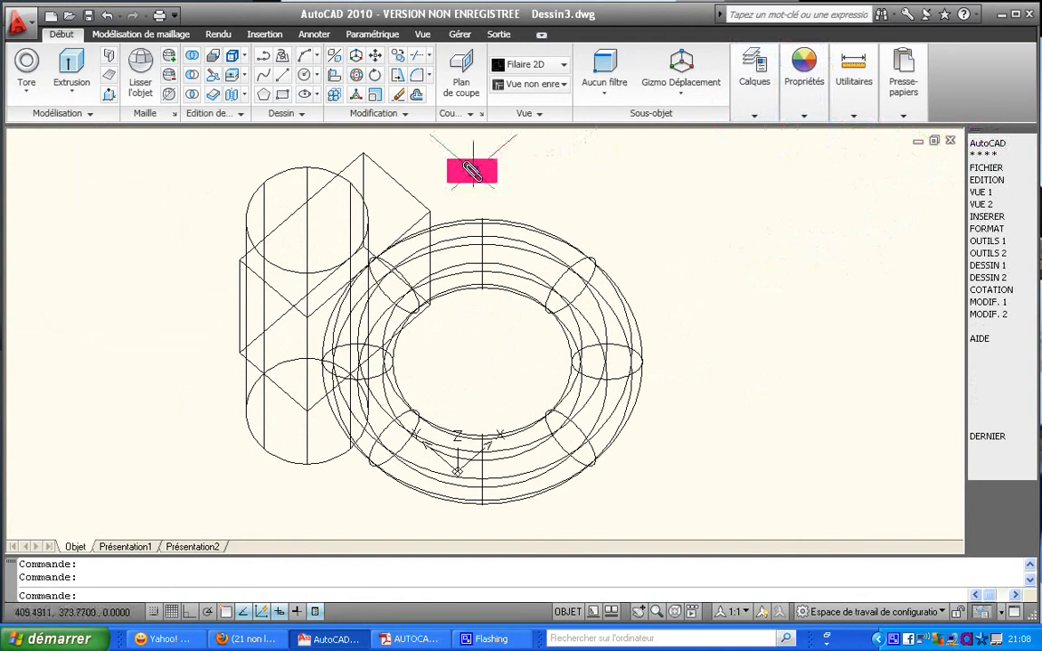
{"action": "left_click", "coordinate": [216, 34]}
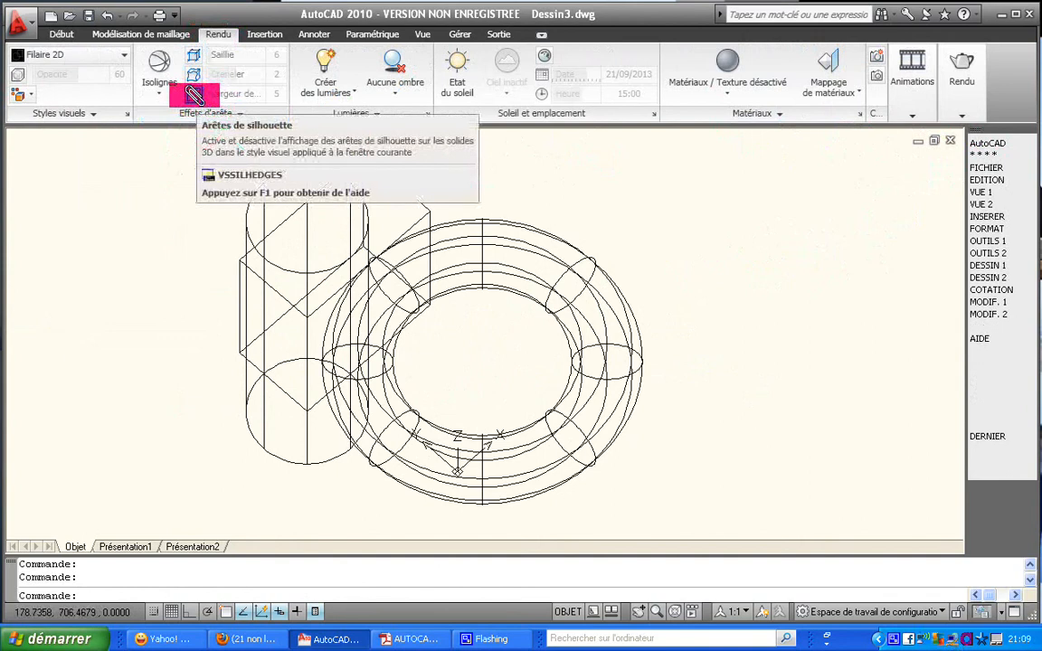
{"action": "left_click", "coordinate": [200, 114]}
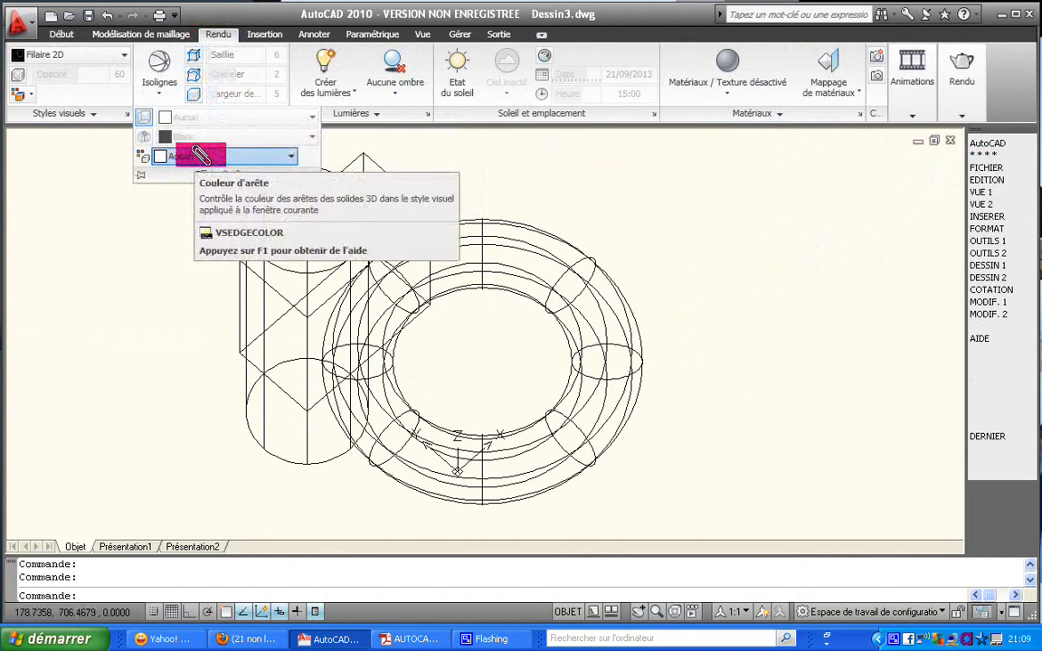
{"action": "left_click", "coordinate": [200, 156]}
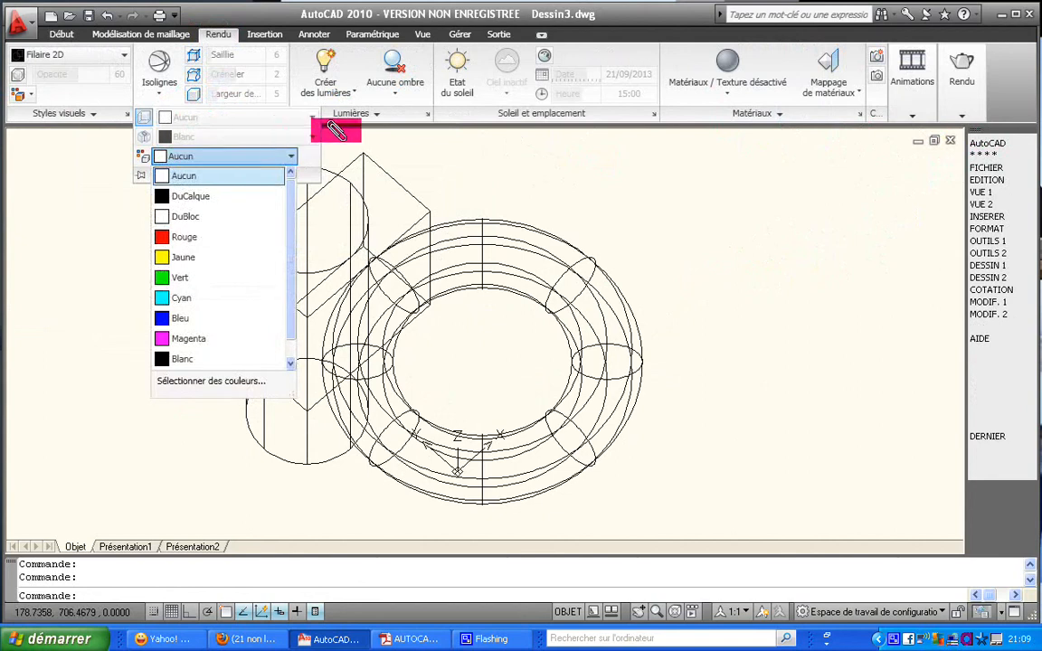
{"action": "key", "text": "Escape"}
{"action": "key", "text": "Escape"}
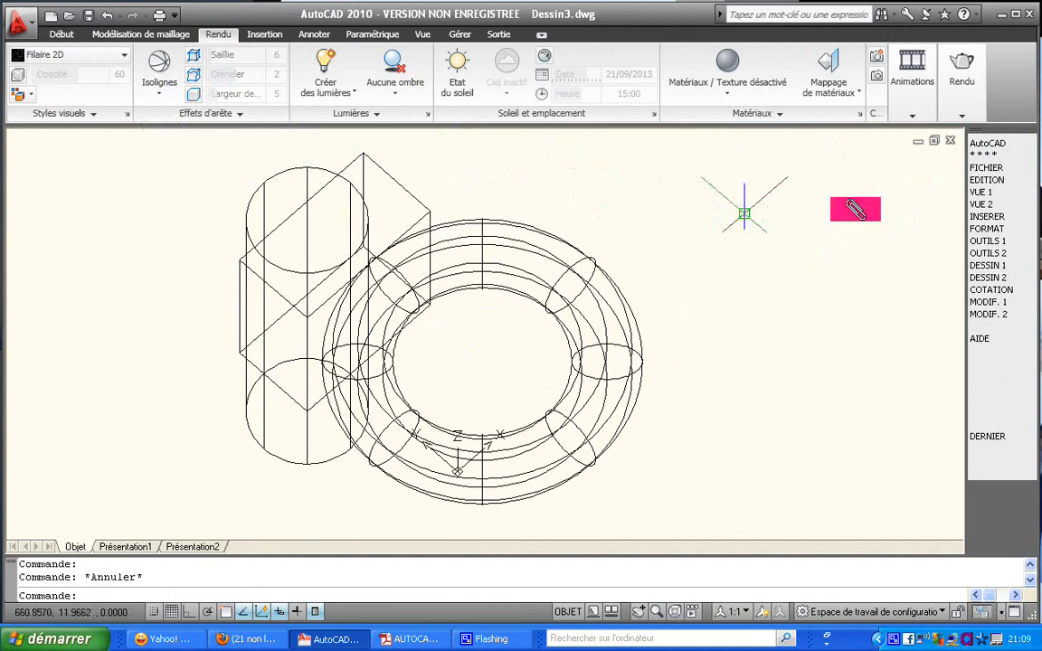
Render the current view of the three solids, close the render window, and display the model with its hidden lines removed (CACHER).
{"action": "left_click", "coordinate": [994, 193]}
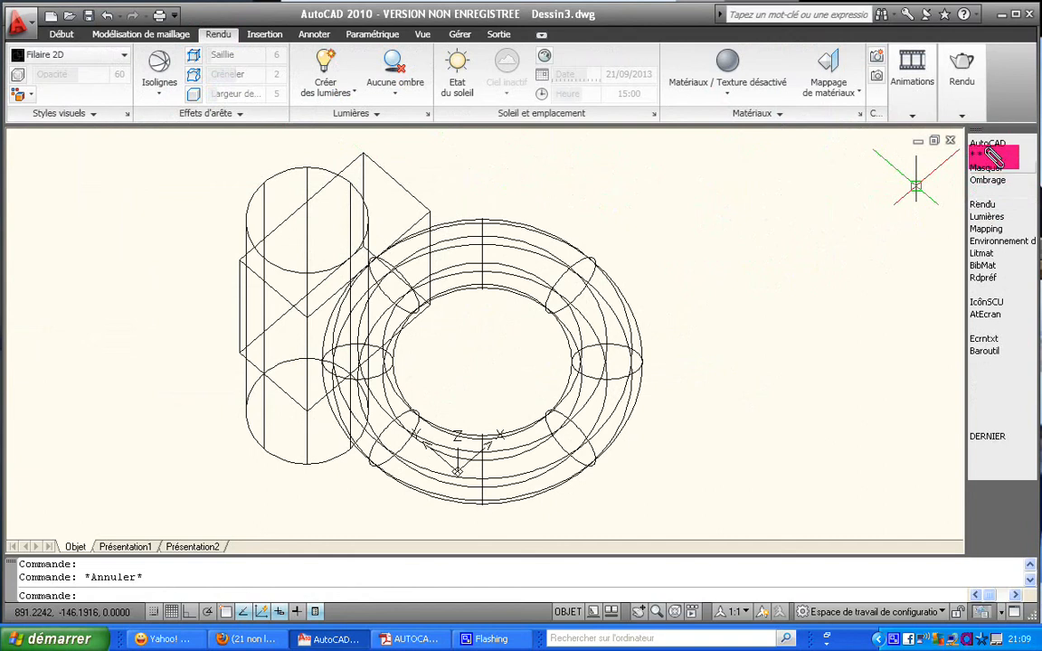
{"action": "left_click", "coordinate": [990, 143]}
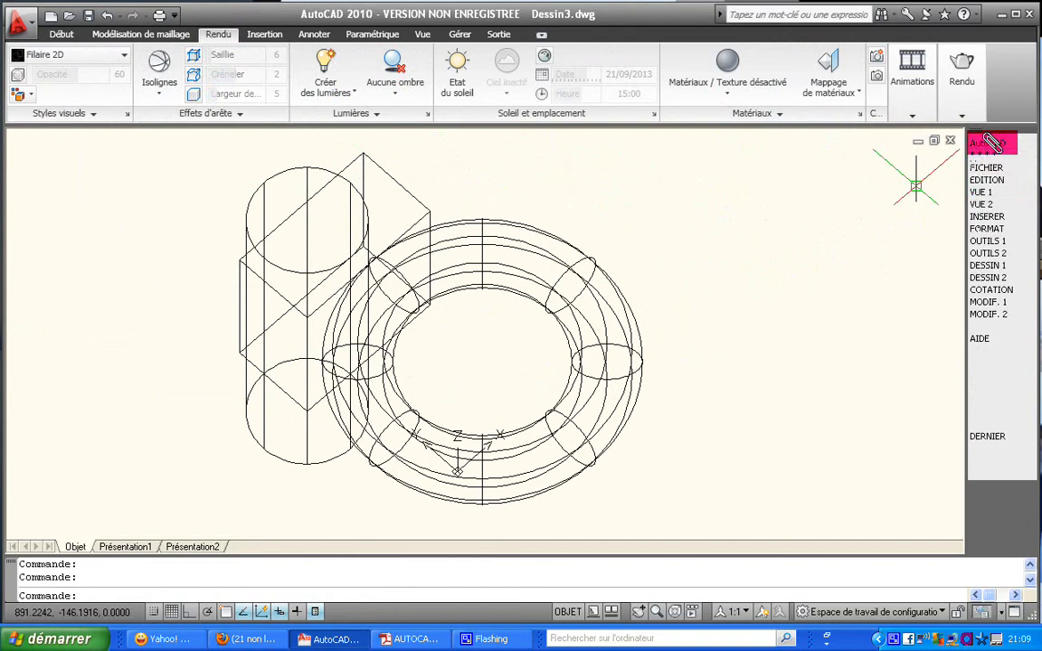
{"action": "left_click", "coordinate": [992, 205]}
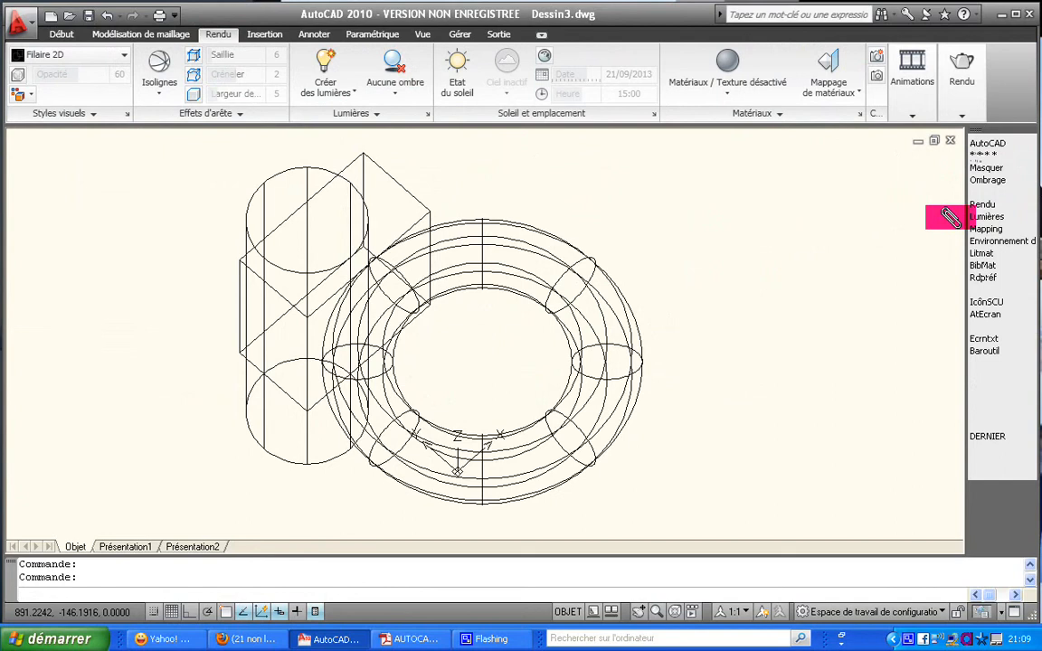
{"action": "left_click", "coordinate": [972, 207]}
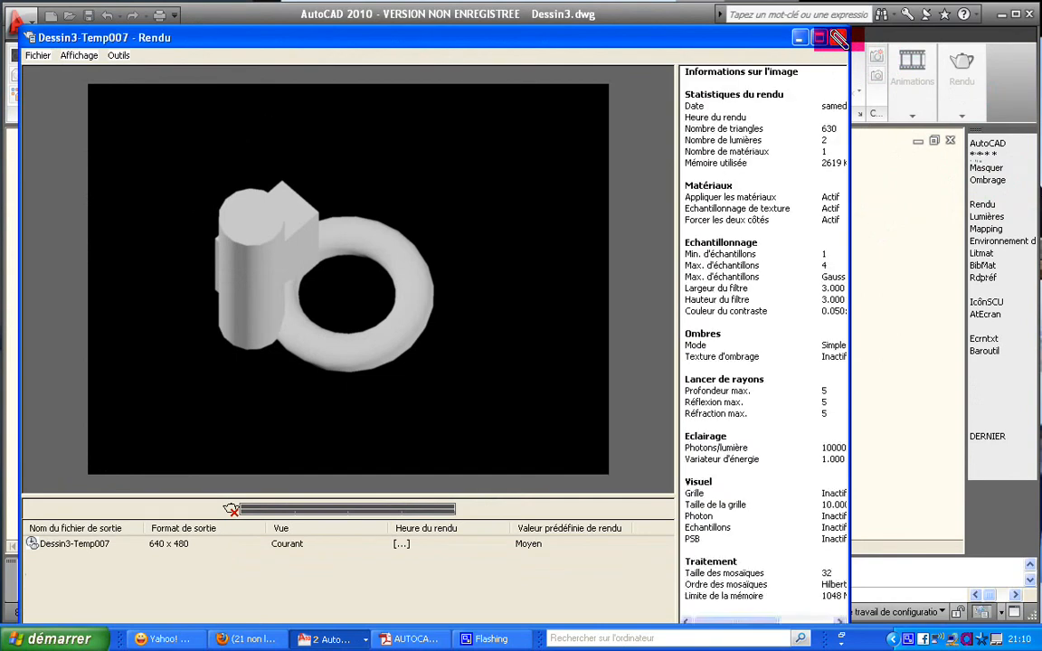
{"action": "left_click", "coordinate": [839, 38]}
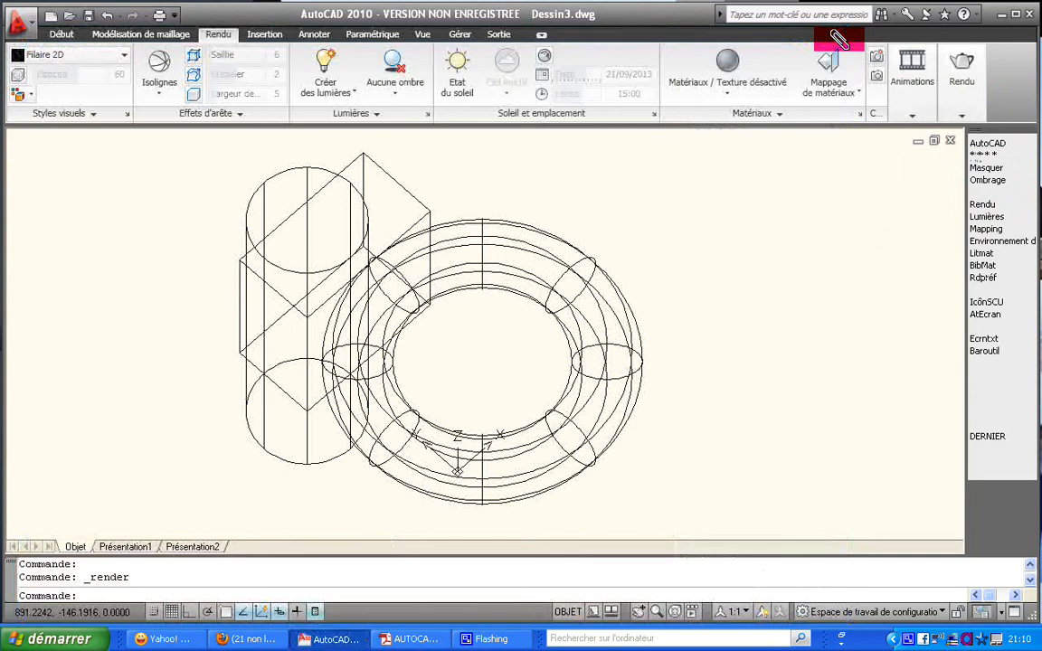
{"action": "type", "text": "CACHER"}
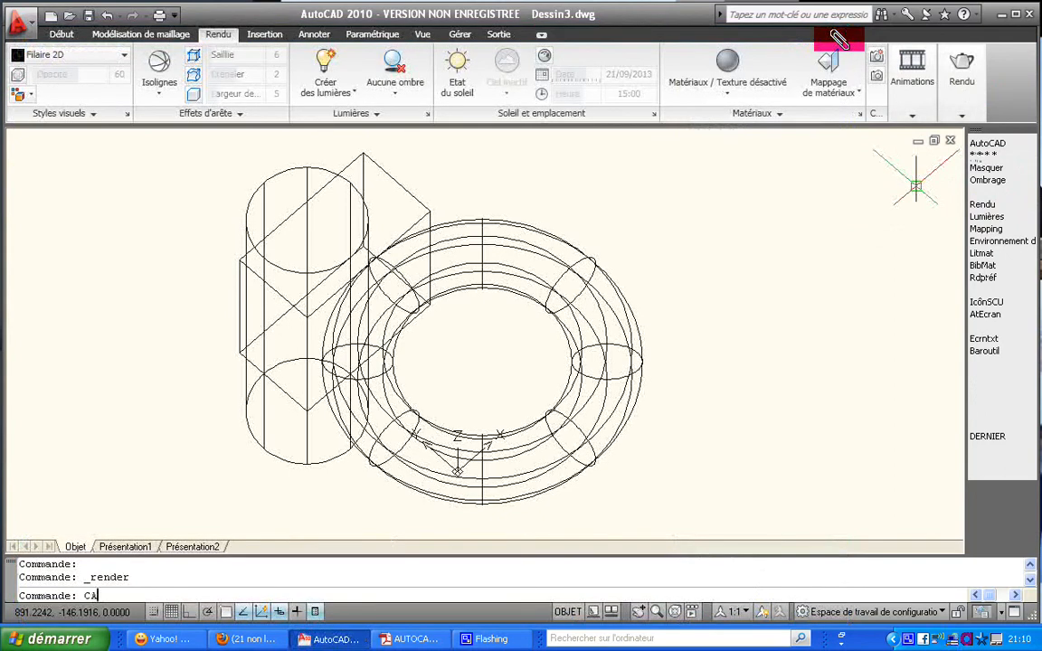
{"action": "key", "text": "Return"}
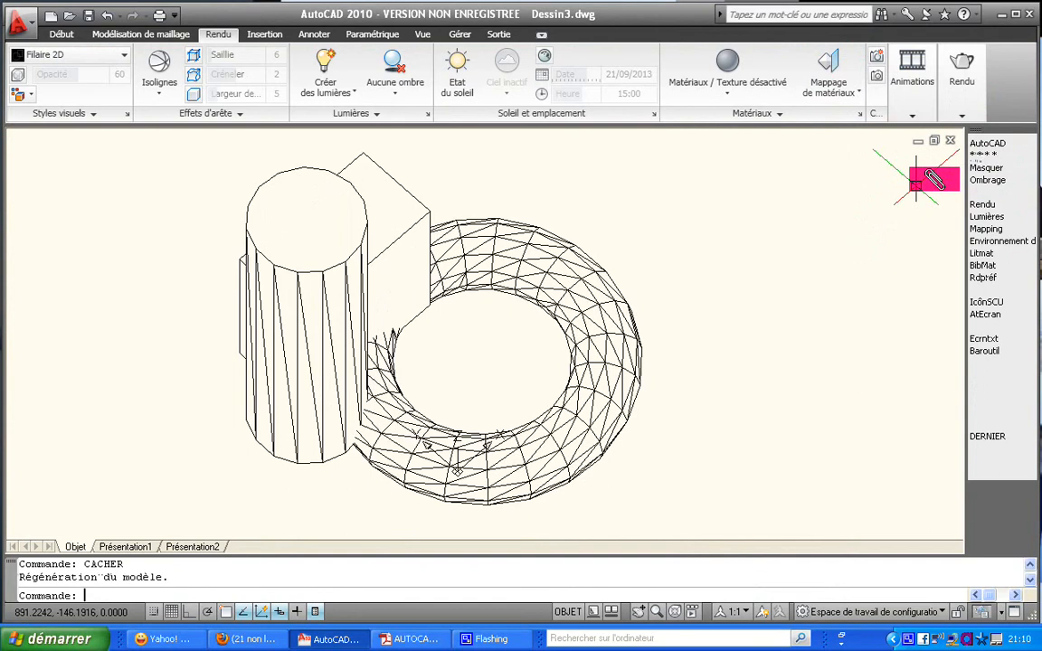
Undo the hidden-line display and the preceding commands back through the creation of the torus.
{"action": "type", "text": "U"}
{"action": "key", "text": "Return"}
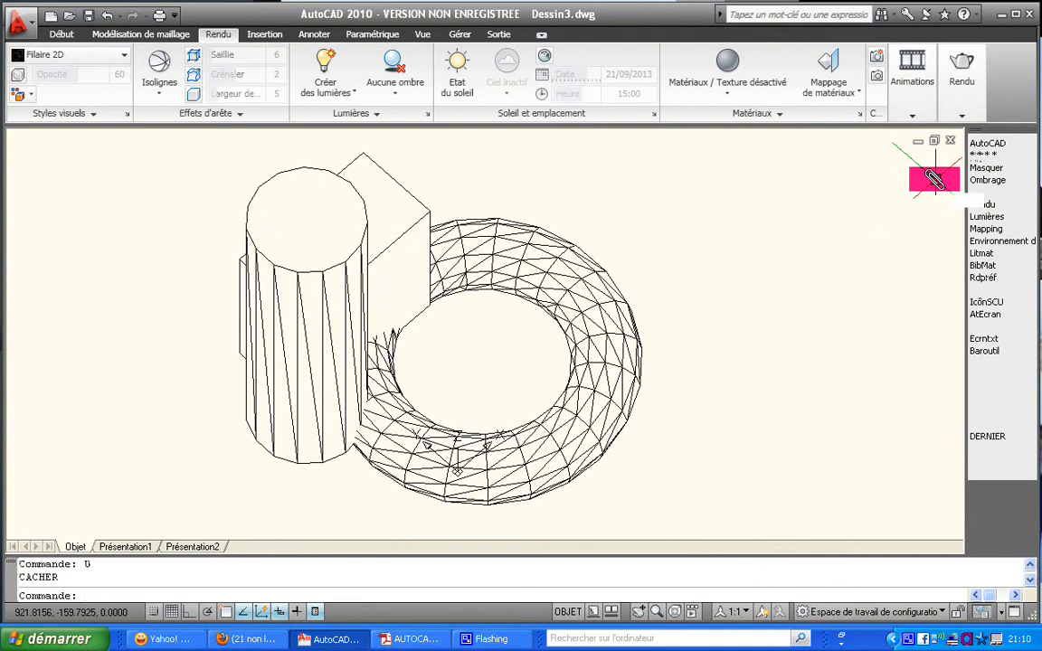
{"action": "type", "text": "u"}
{"action": "key", "text": "Return"}
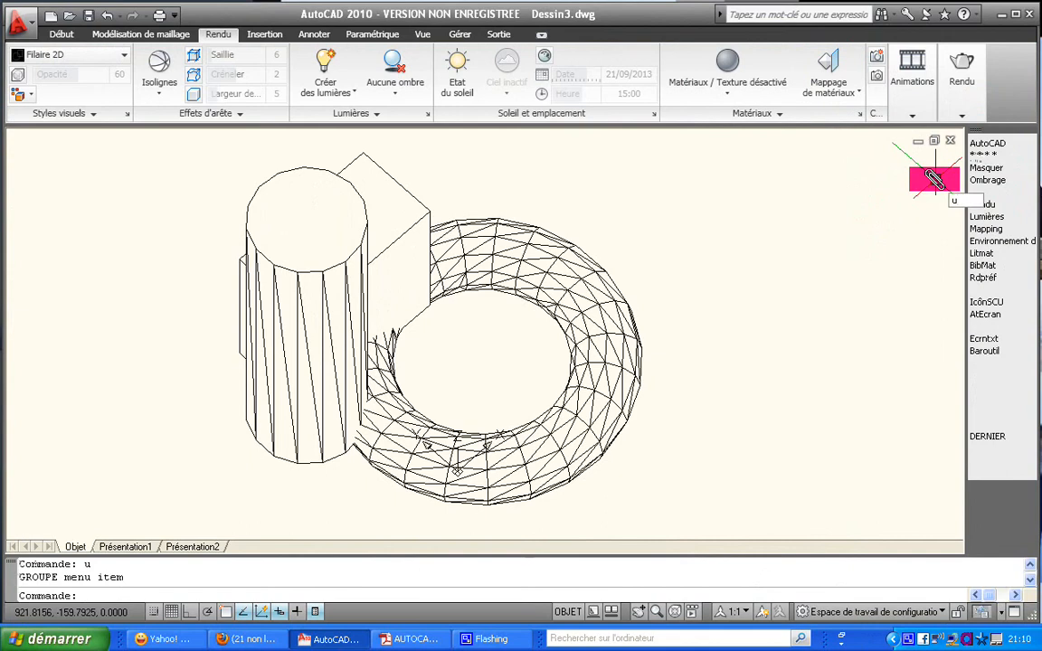
{"action": "type", "text": "u"}
{"action": "key", "text": "Return"}
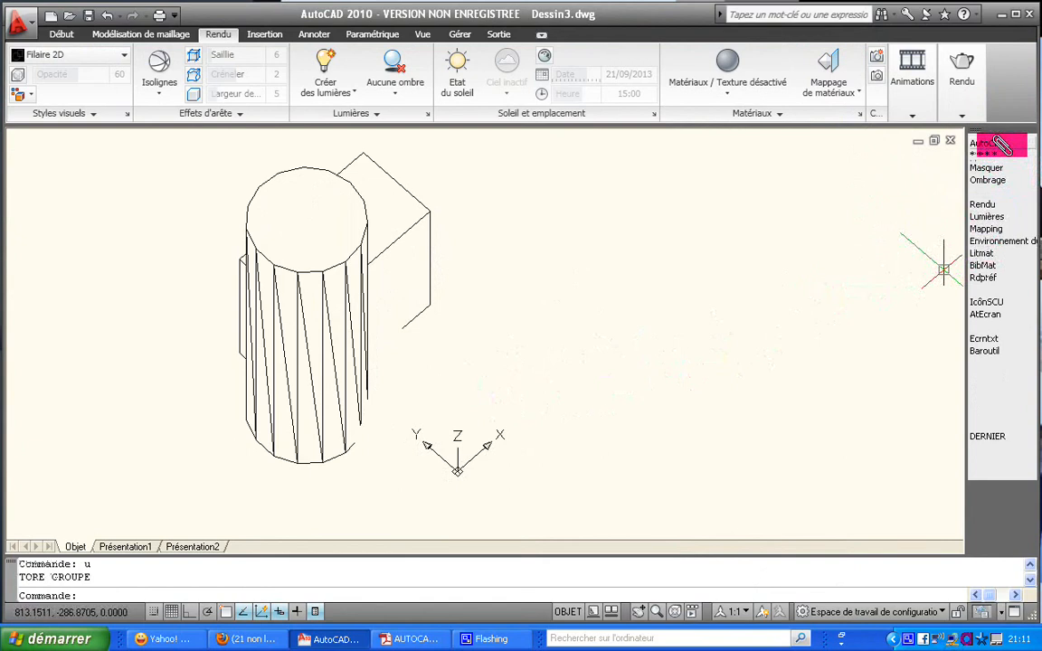
Regenerate the model to return the box and cylinder to the full wireframe display.
{"action": "left_click", "coordinate": [997, 143]}
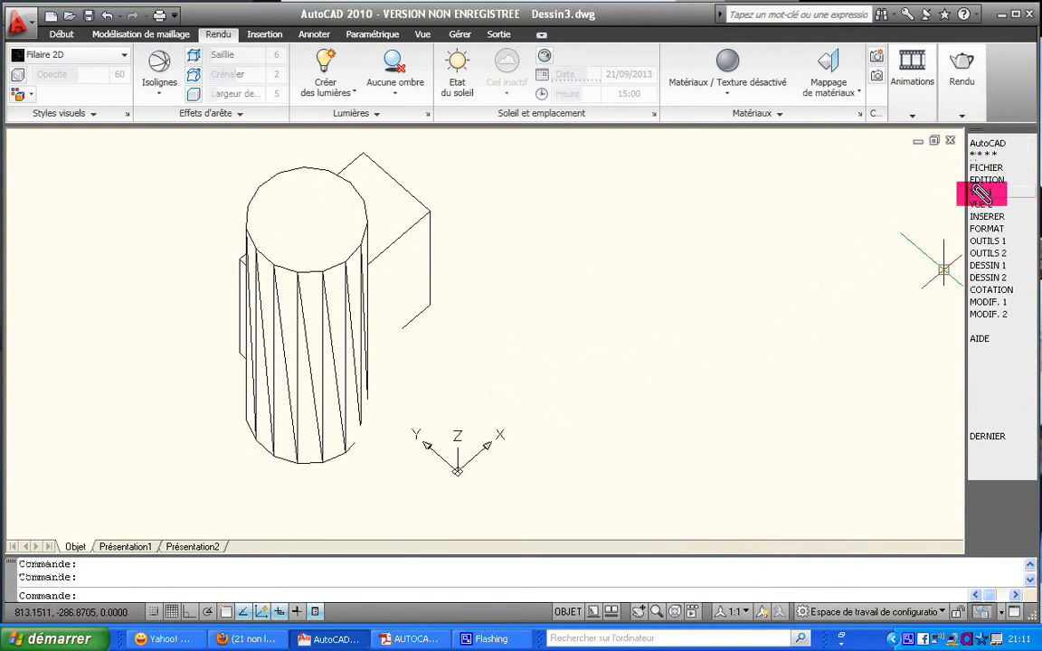
{"action": "left_click", "coordinate": [981, 193]}
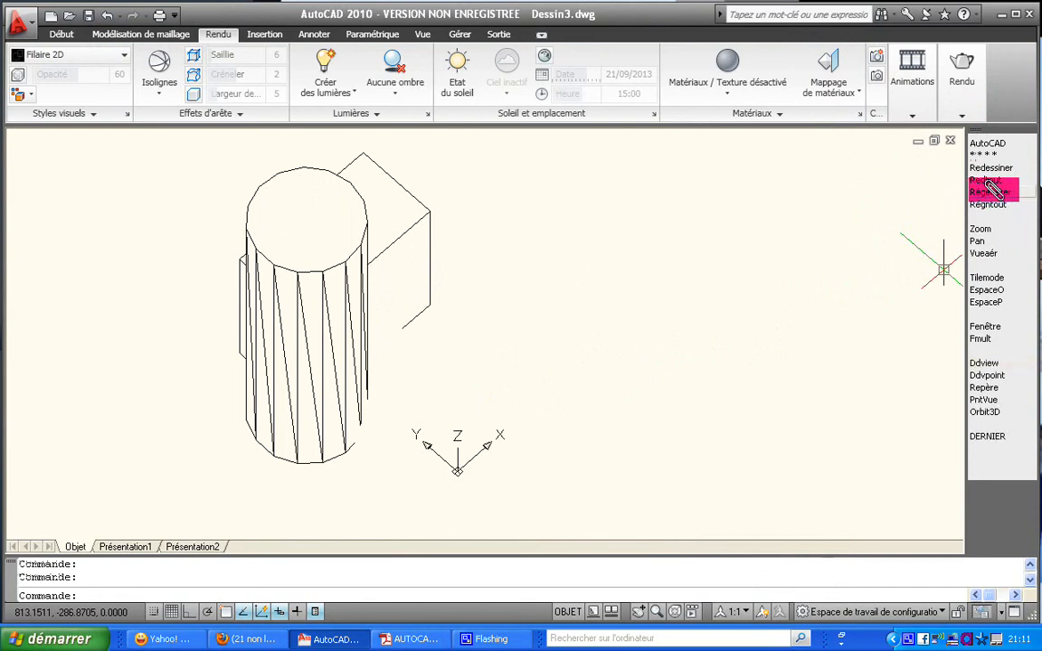
{"action": "left_click", "coordinate": [991, 188]}
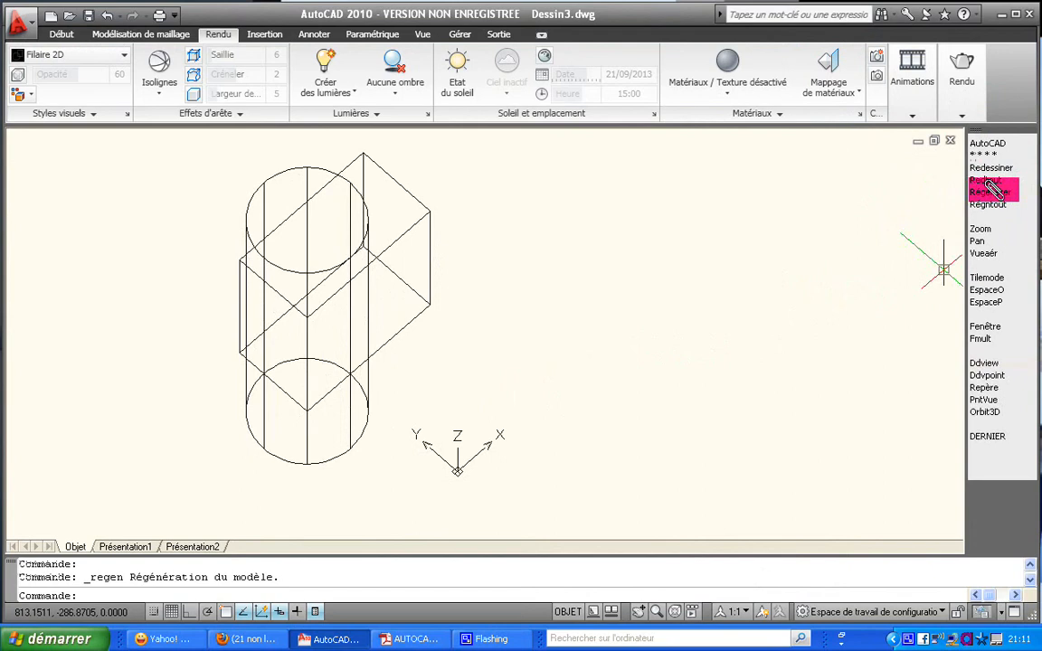
{"action": "left_click", "coordinate": [984, 143]}
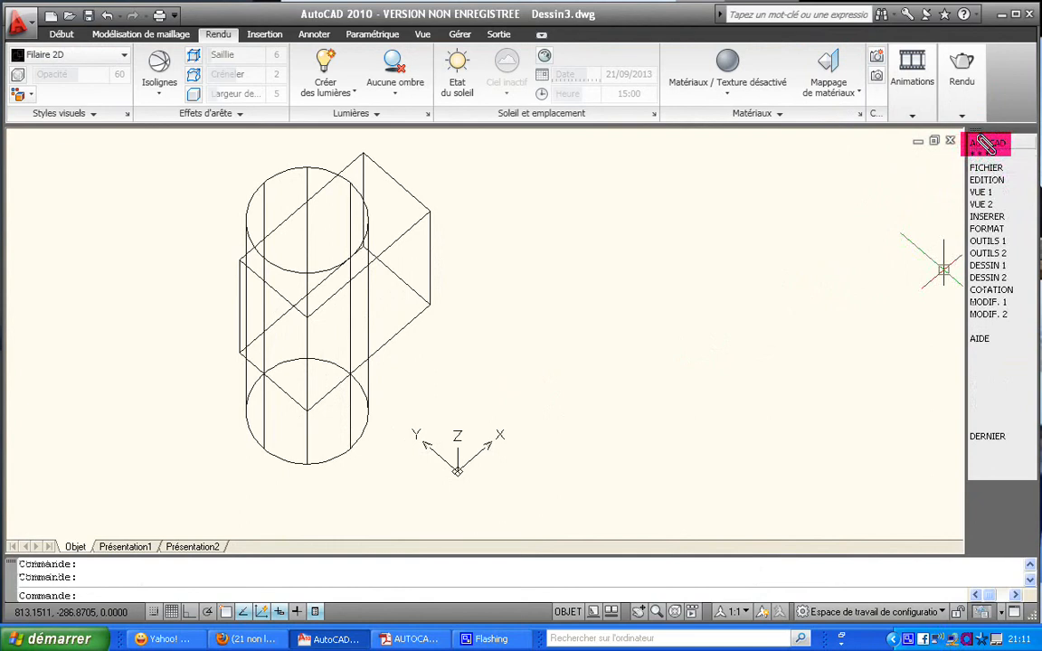
{"action": "left_click", "coordinate": [984, 190]}
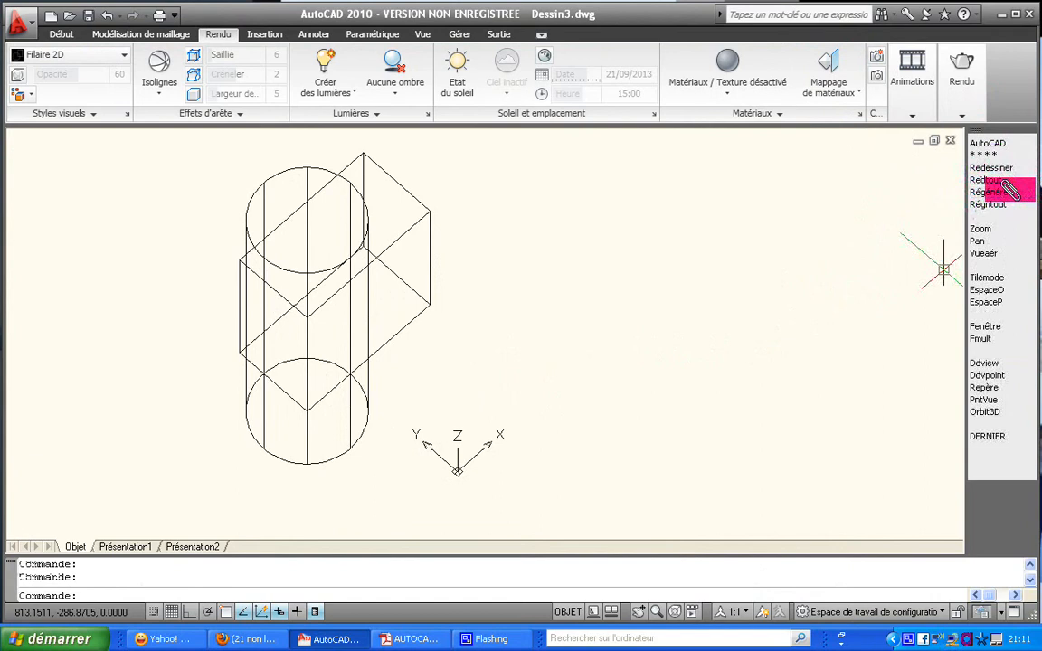
{"action": "left_click", "coordinate": [1005, 190]}
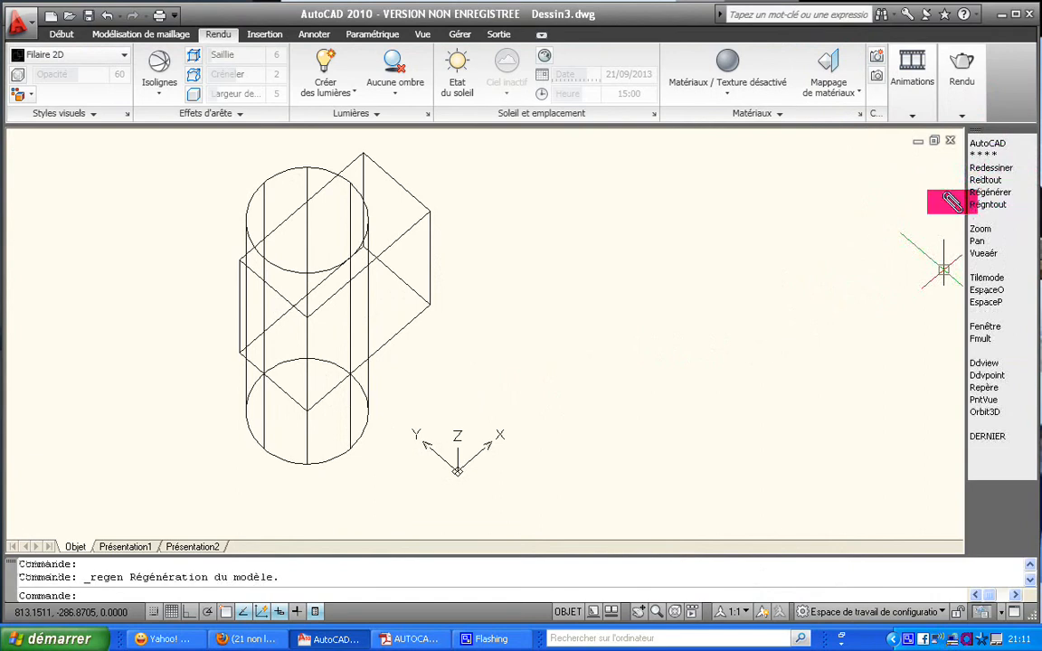
Draw a closed irregular five-sided outline with lines beside the cylinder near the origin, snapping the last segment to the starting endpoint.
{"action": "left_click", "coordinate": [61, 34]}
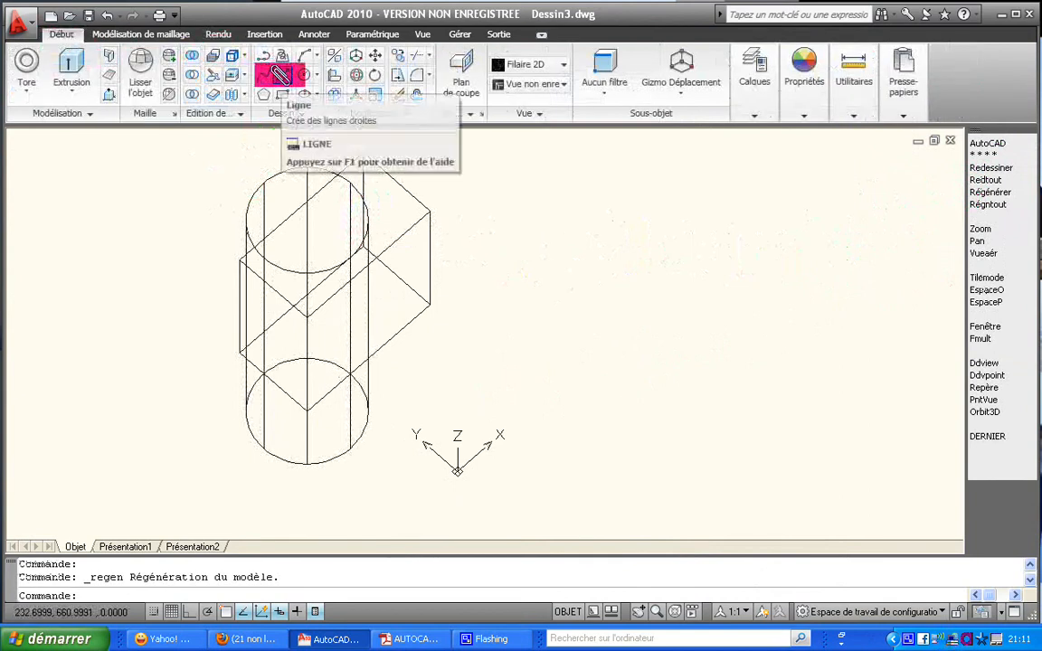
{"action": "left_click", "coordinate": [270, 73]}
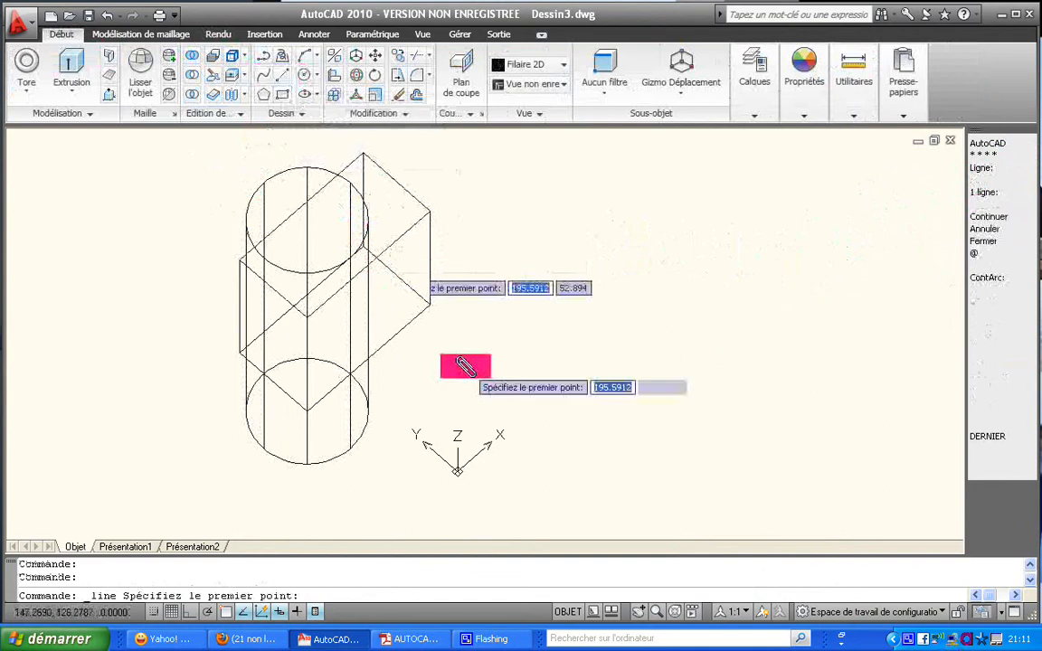
{"action": "left_click", "coordinate": [489, 407]}
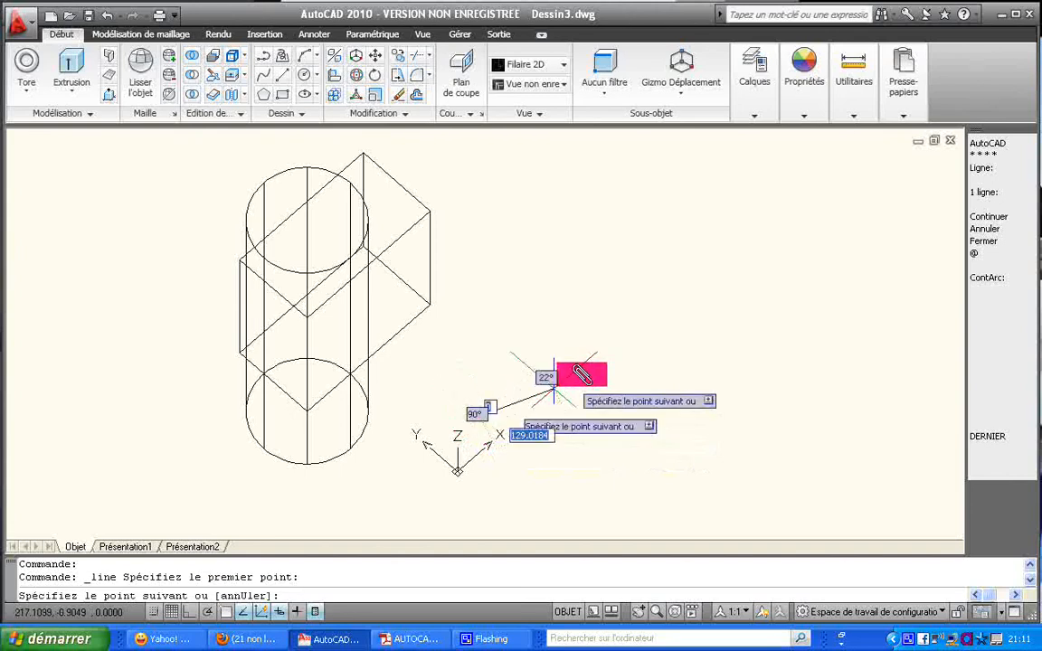
{"action": "left_click", "coordinate": [628, 368]}
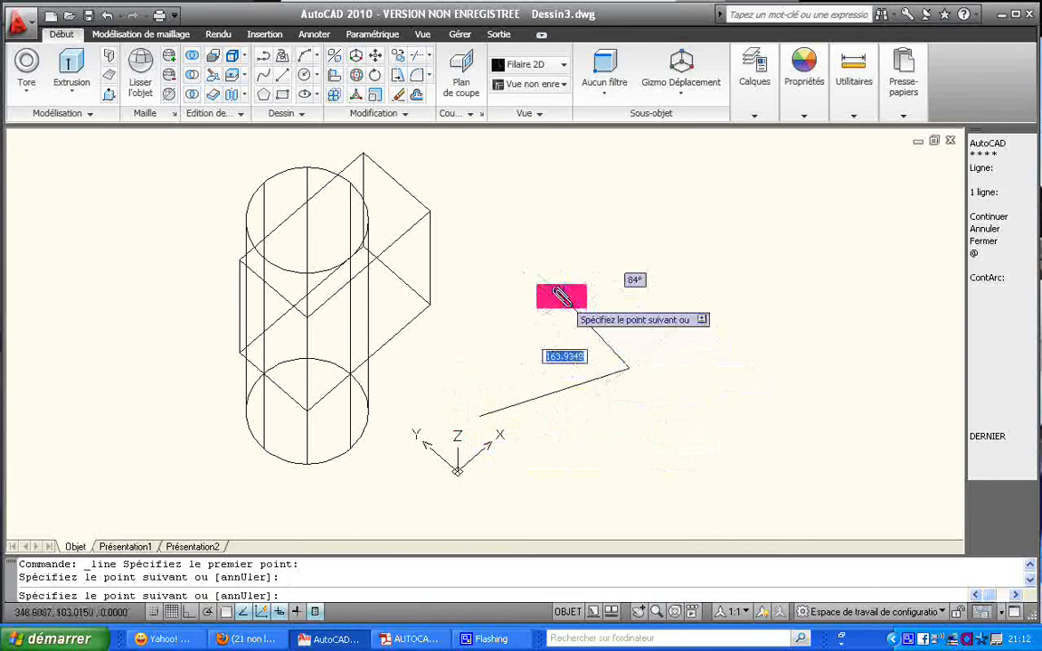
{"action": "left_click", "coordinate": [562, 299]}
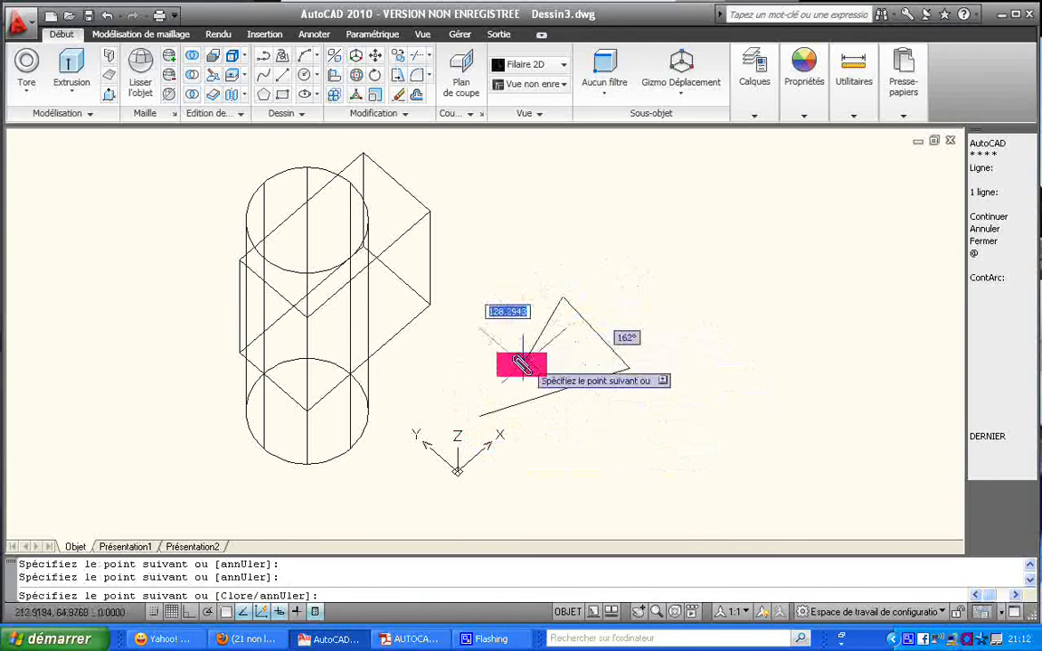
{"action": "left_click", "coordinate": [523, 363]}
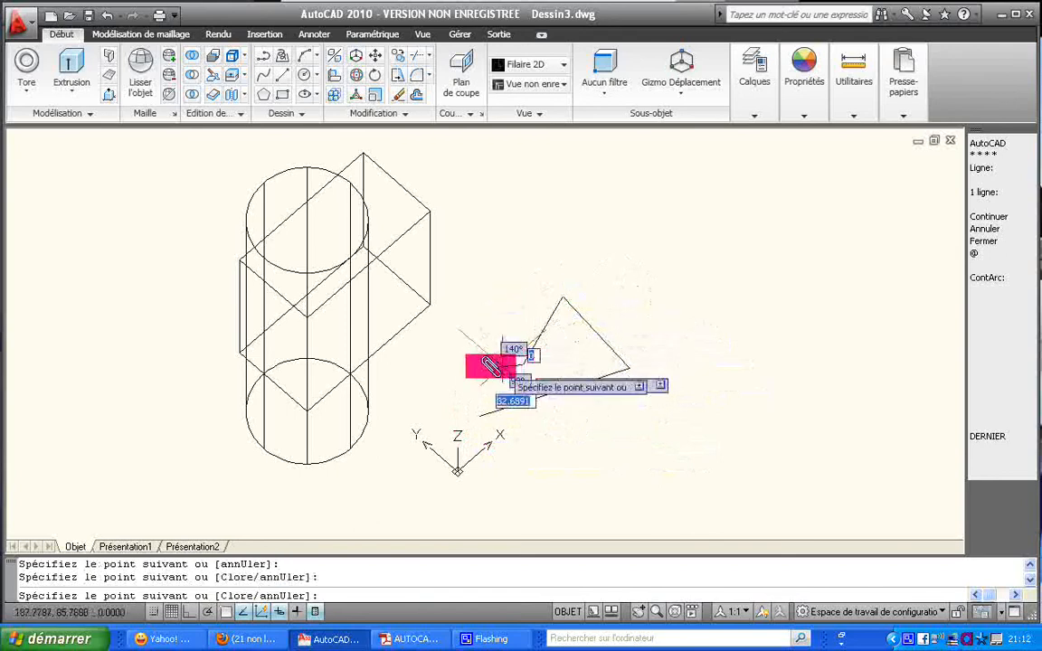
{"action": "left_click", "coordinate": [451, 349]}
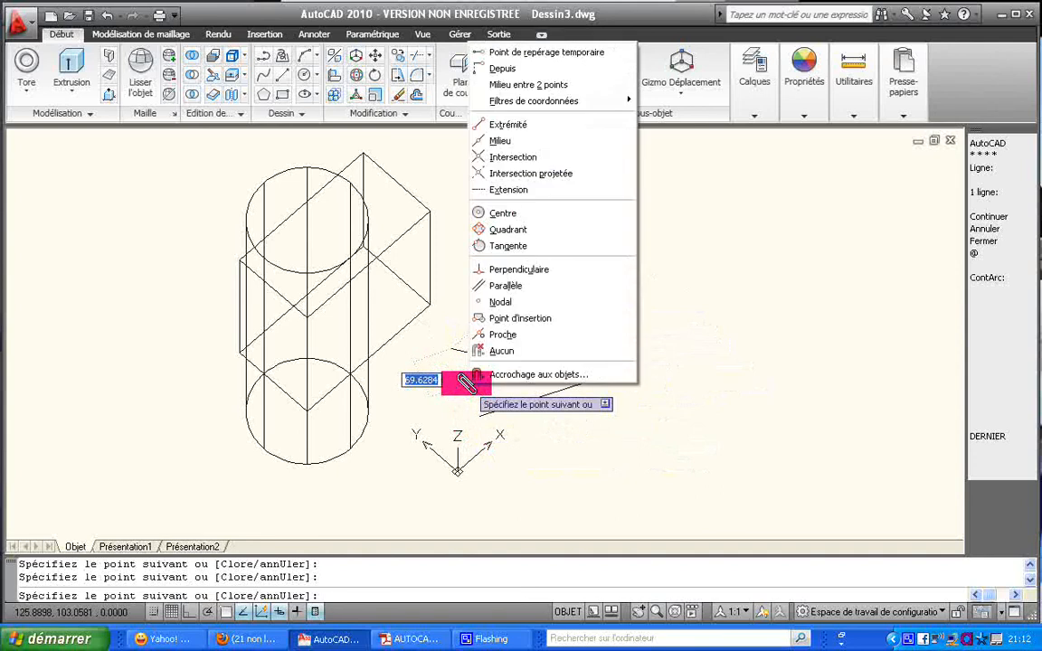
{"action": "left_click", "coordinate": [503, 124]}
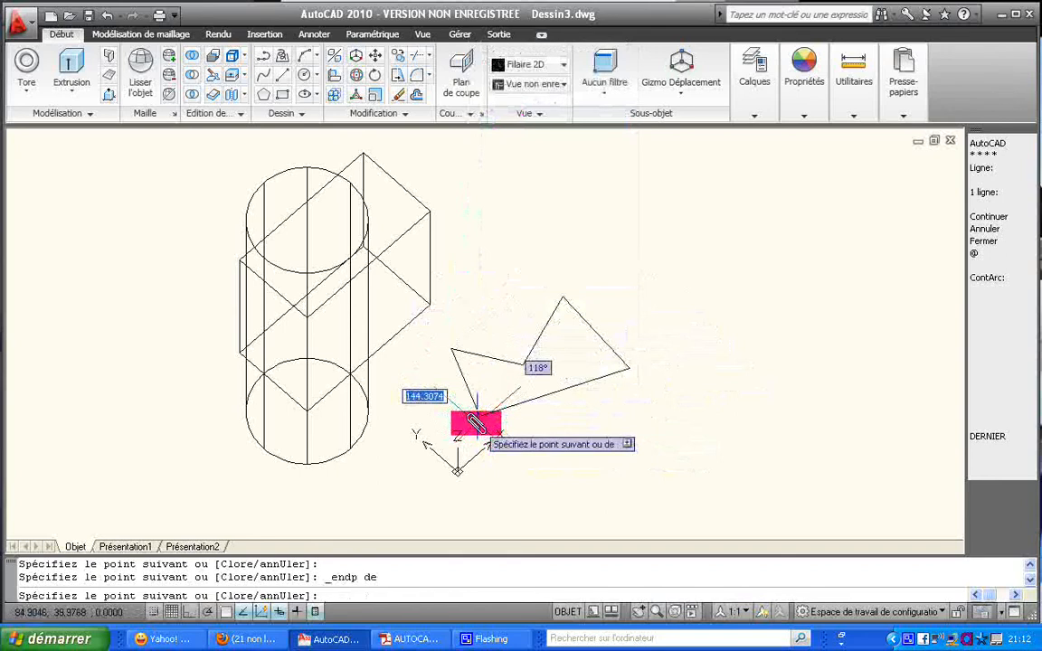
{"action": "left_click", "coordinate": [476, 420]}
{"action": "key", "text": "Return"}
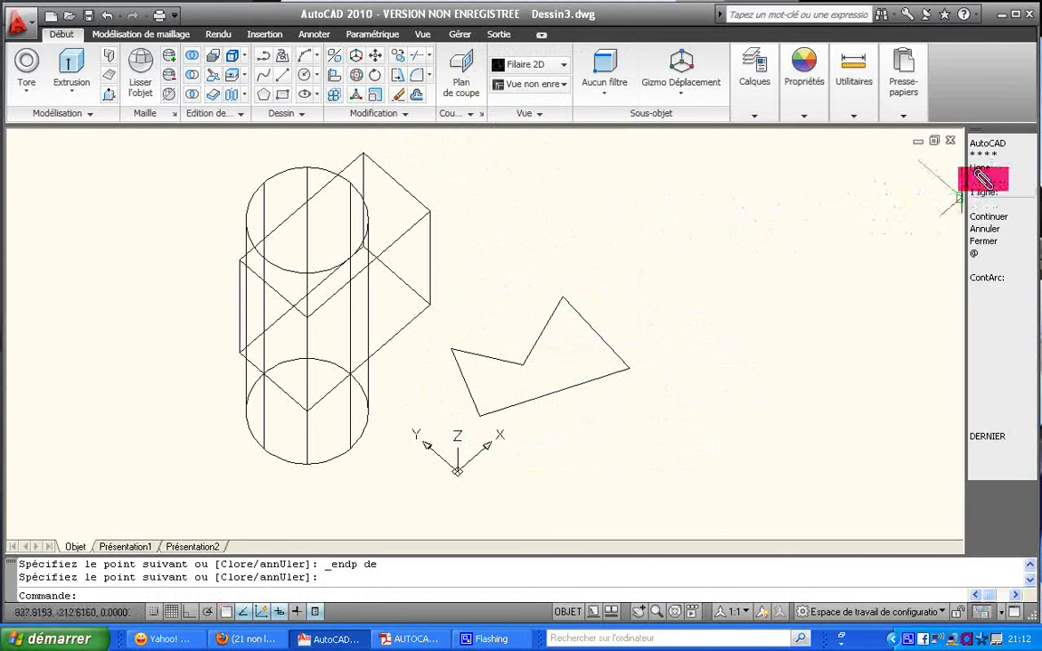
{"action": "left_click", "coordinate": [985, 140]}
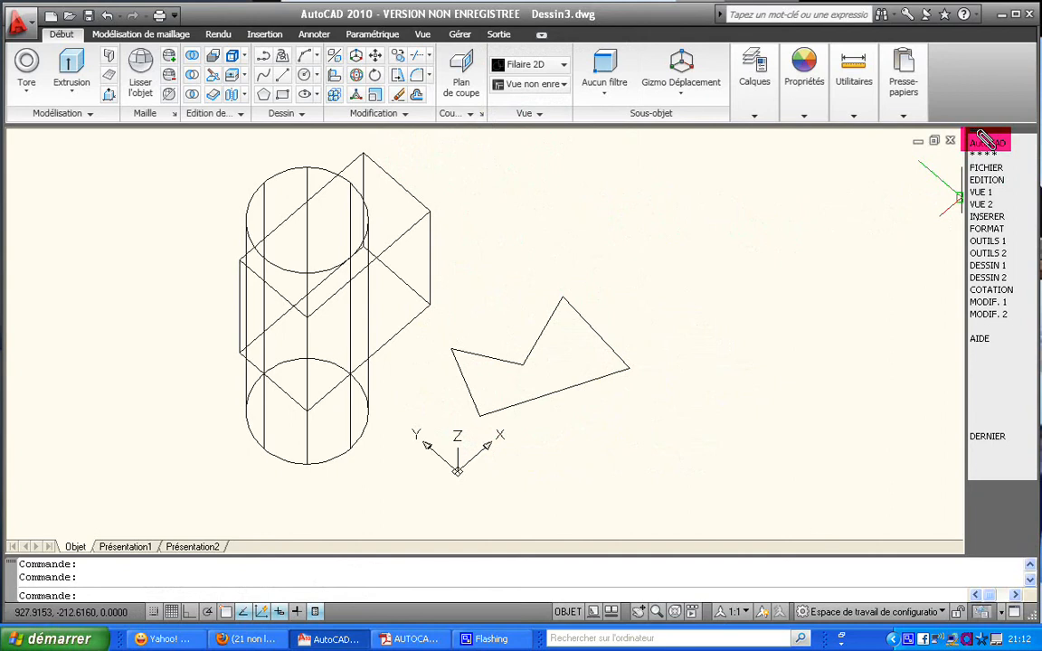
{"action": "left_click", "coordinate": [990, 200]}
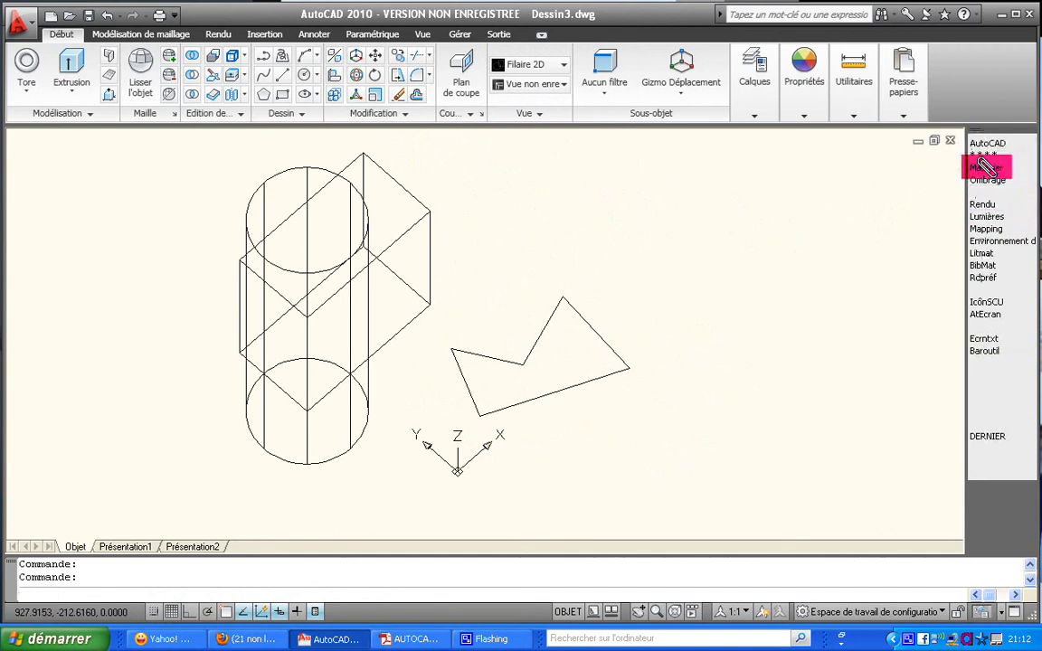
{"action": "left_click", "coordinate": [987, 144]}
{"action": "left_click", "coordinate": [990, 191]}
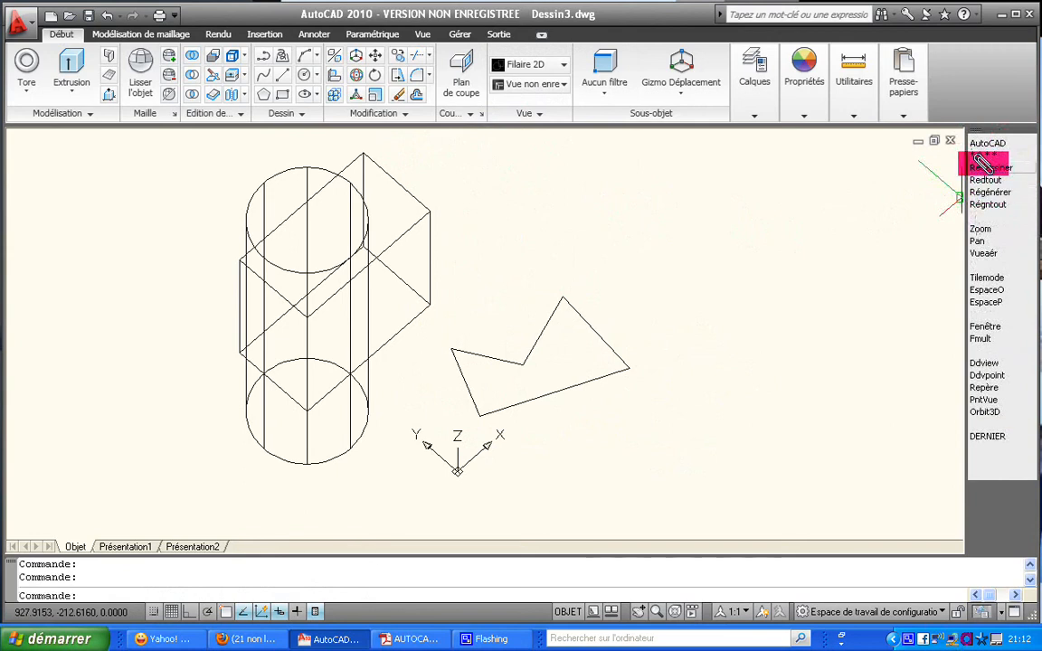
{"action": "left_click", "coordinate": [983, 141]}
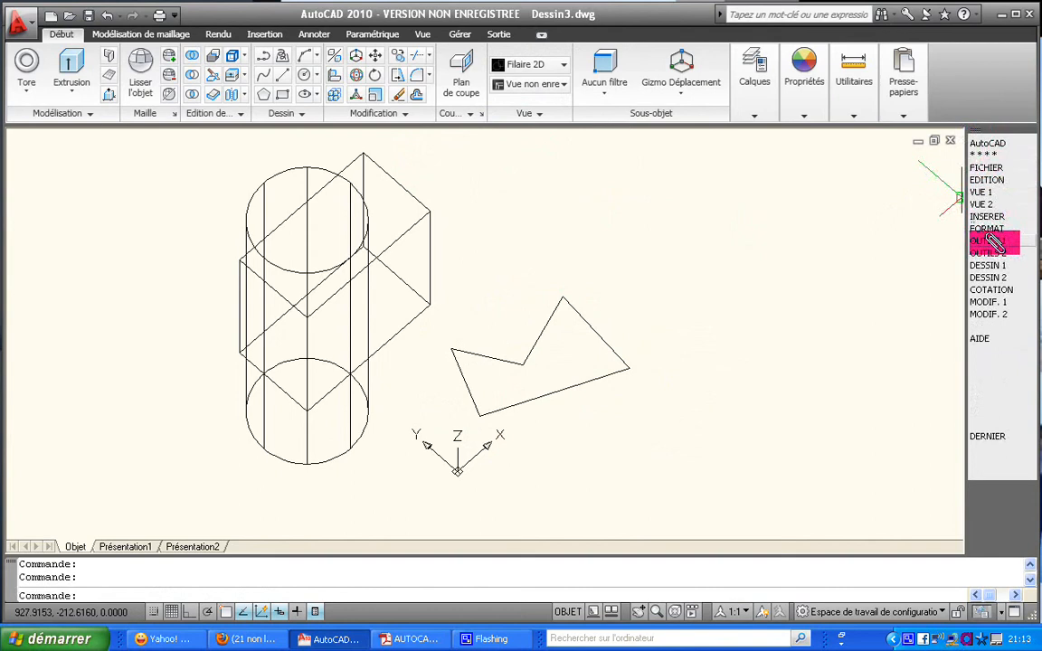
{"action": "left_click", "coordinate": [990, 240]}
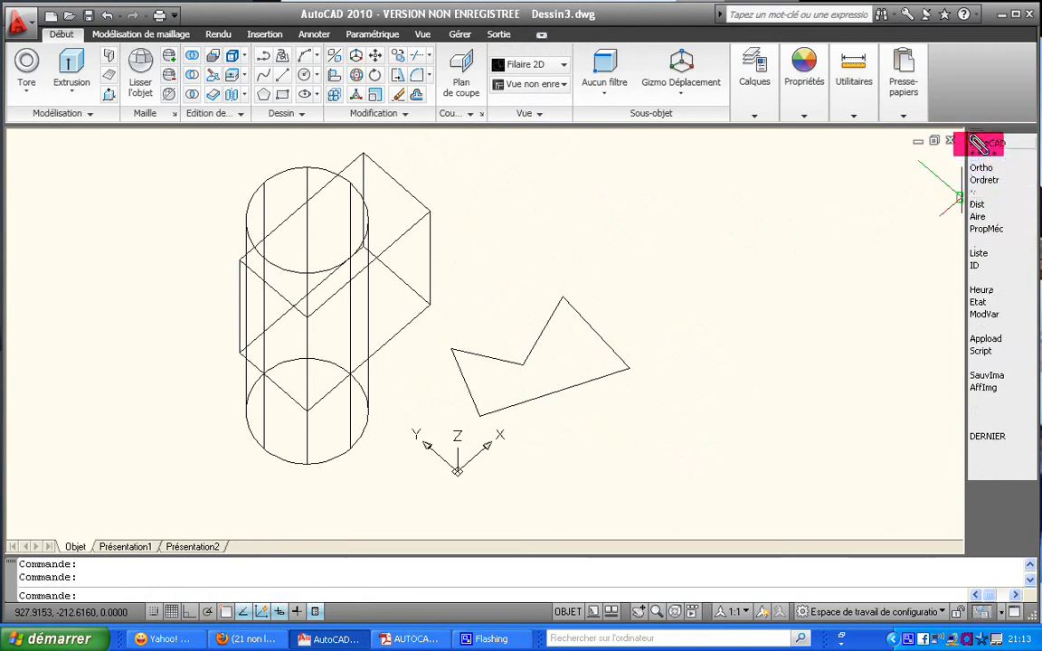
{"action": "left_click", "coordinate": [981, 143]}
{"action": "left_click", "coordinate": [995, 252]}
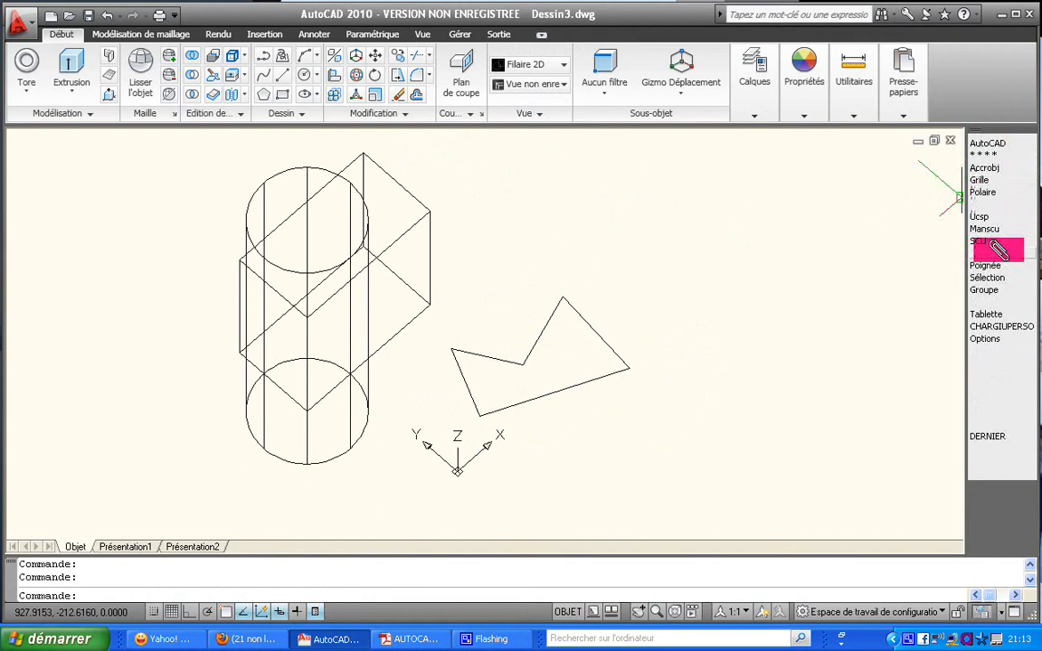
{"action": "left_click", "coordinate": [981, 142]}
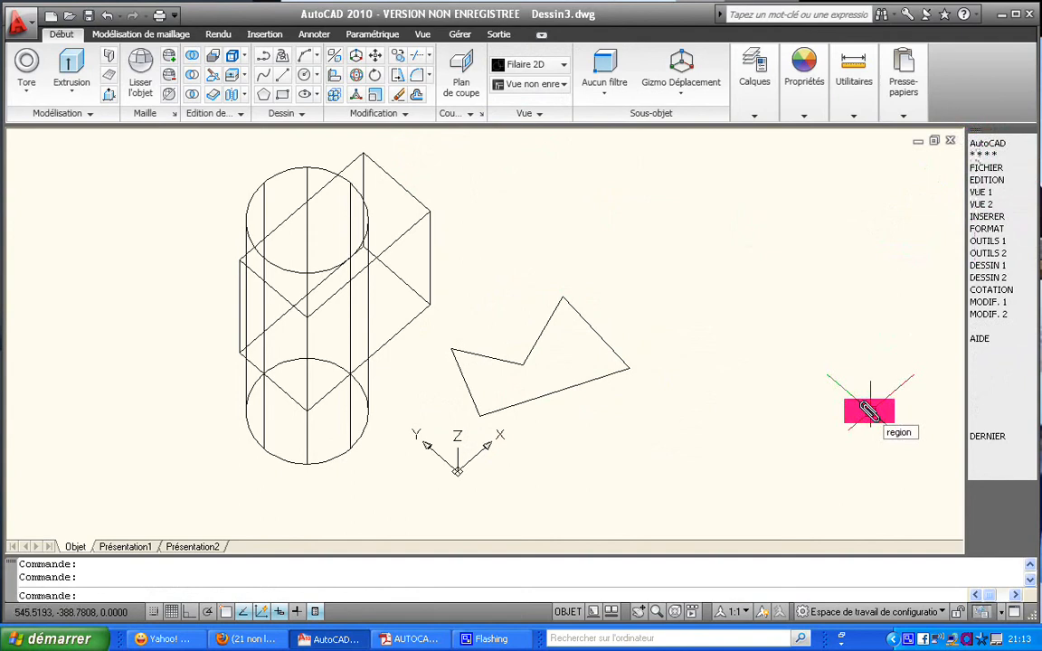
Convert the five lines of the closed irregular outline beside the cylinder into a region.
{"action": "key", "text": "Return"}
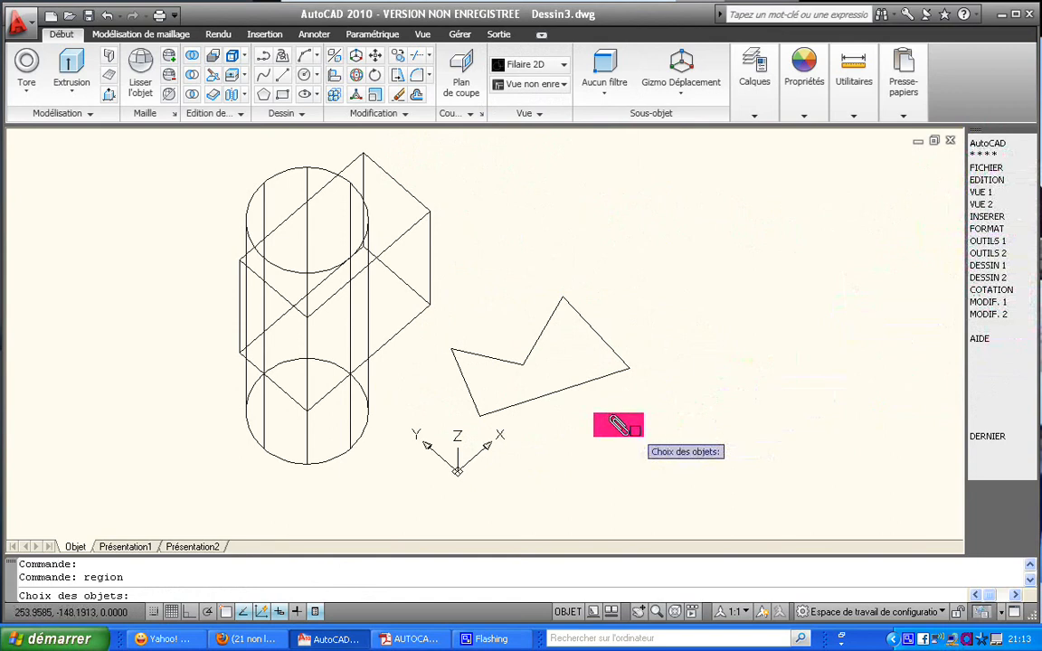
{"action": "left_click", "coordinate": [579, 378]}
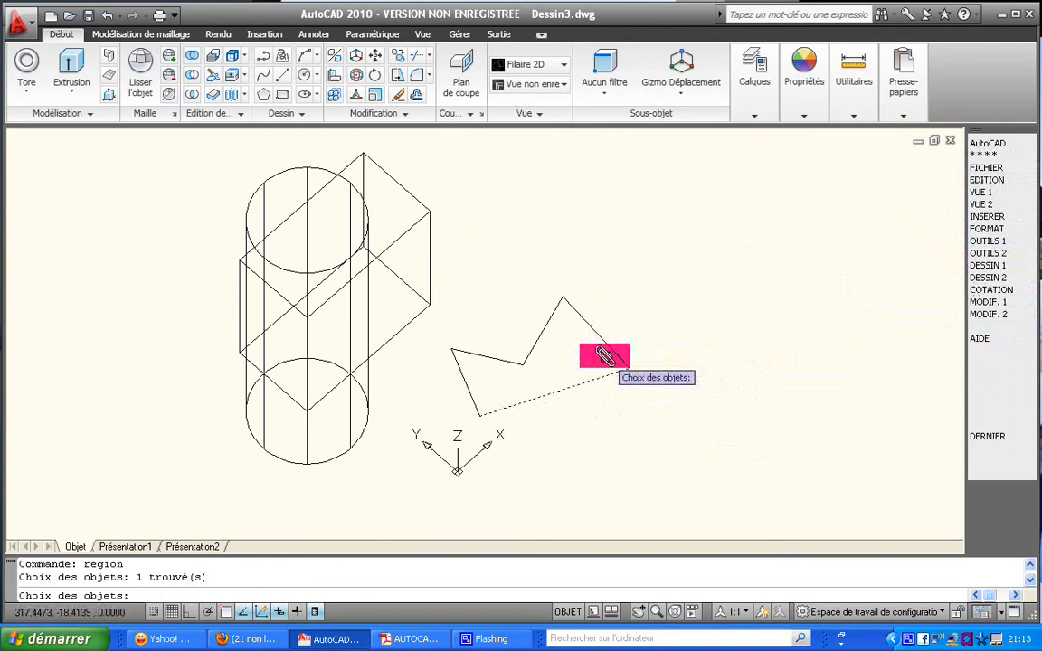
{"action": "left_click", "coordinate": [604, 350]}
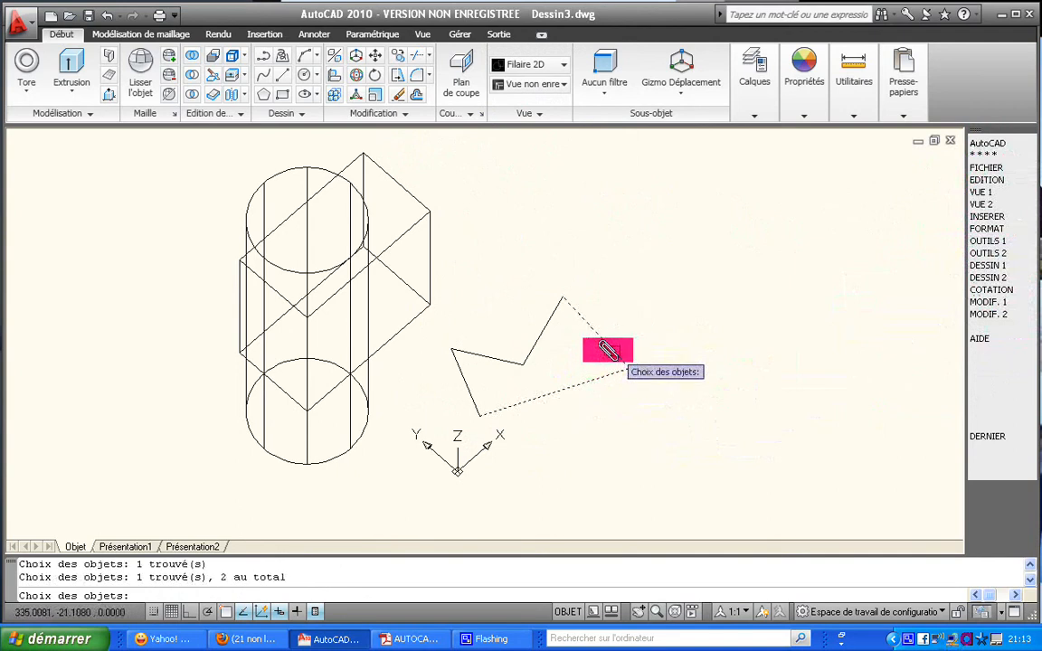
{"action": "left_click", "coordinate": [542, 331]}
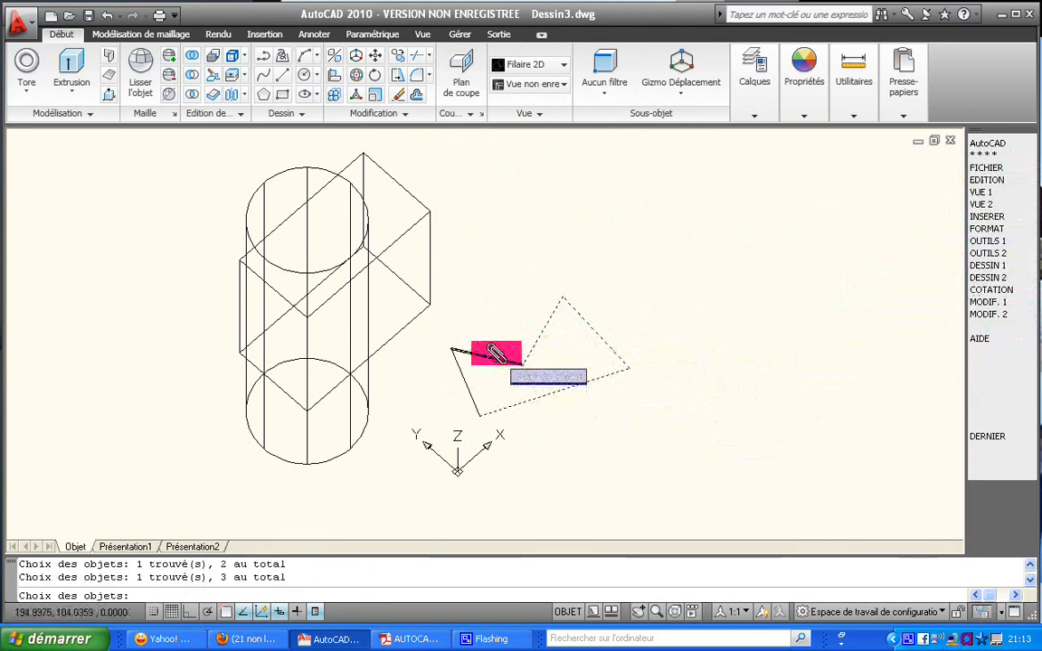
{"action": "left_click", "coordinate": [468, 373]}
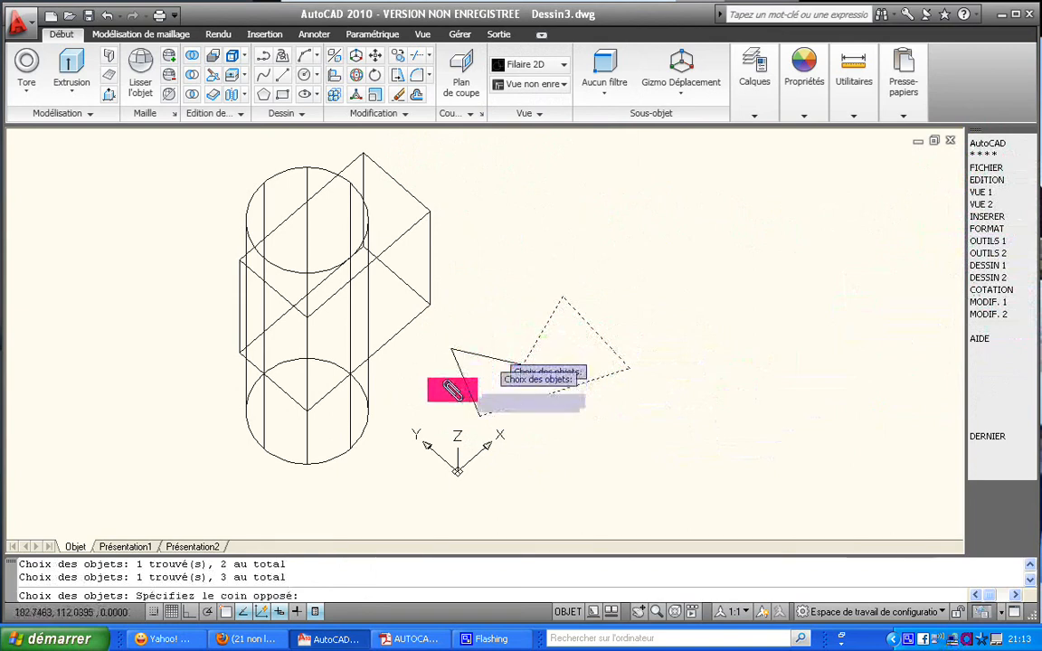
{"action": "left_click", "coordinate": [438, 392]}
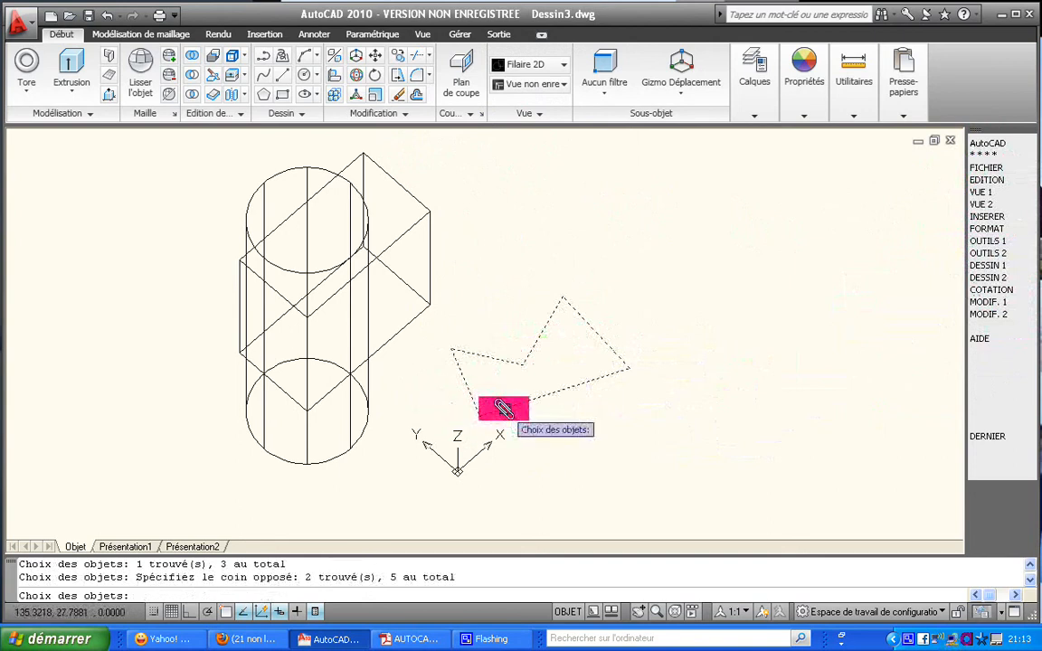
{"action": "key", "text": "Return"}
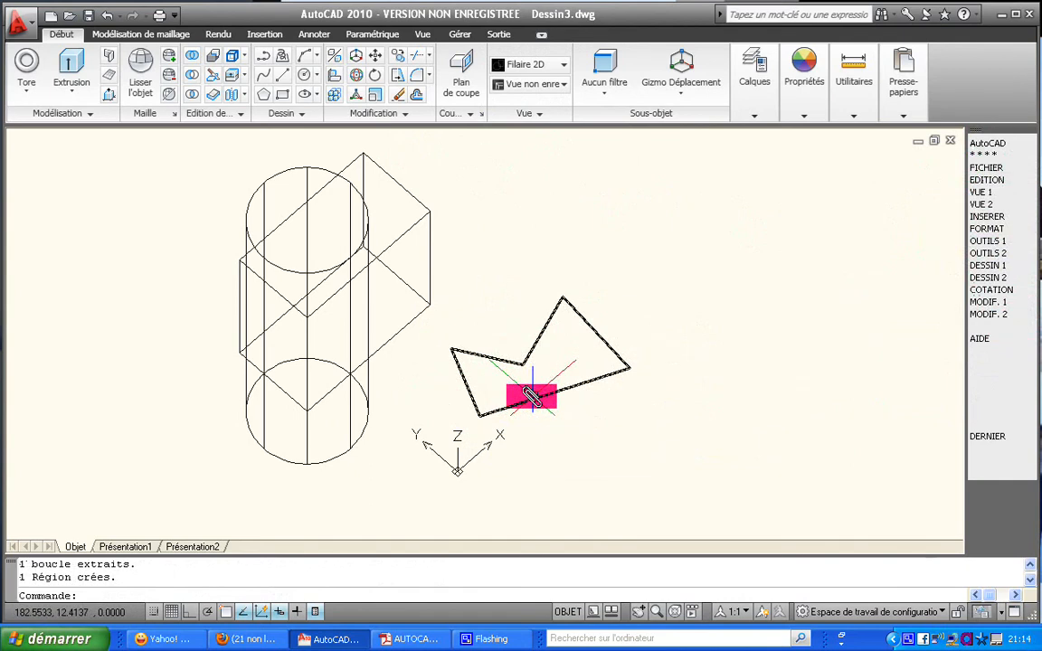
{"action": "mouse_move", "coordinate": [532, 396]}
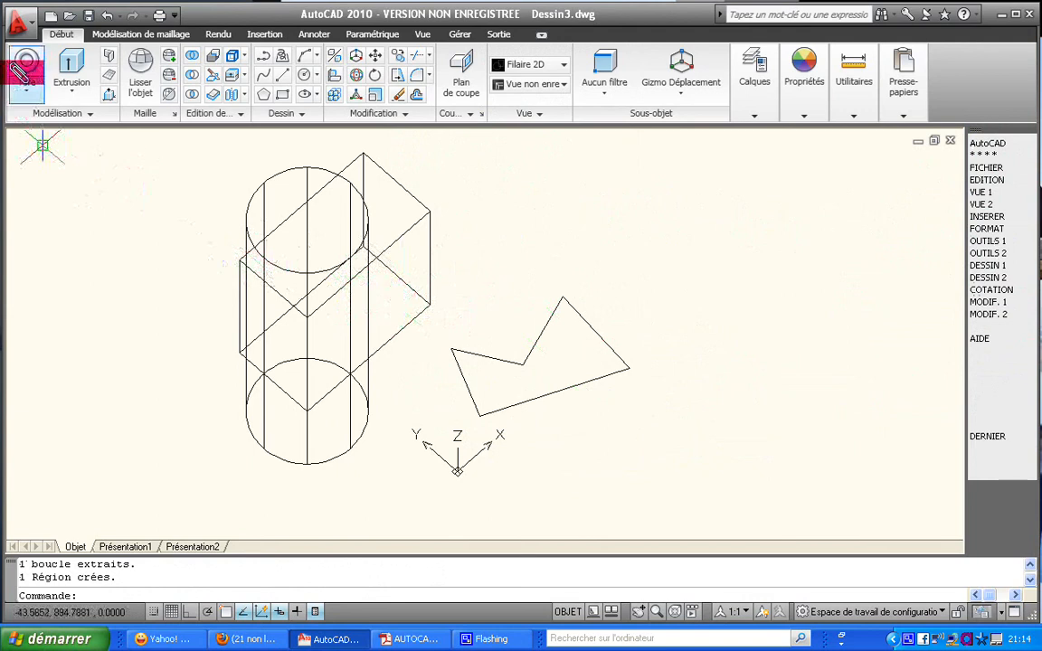
Extrude the five-sided region upward along Z to a height of about 547 units.
{"action": "left_click", "coordinate": [74, 86]}
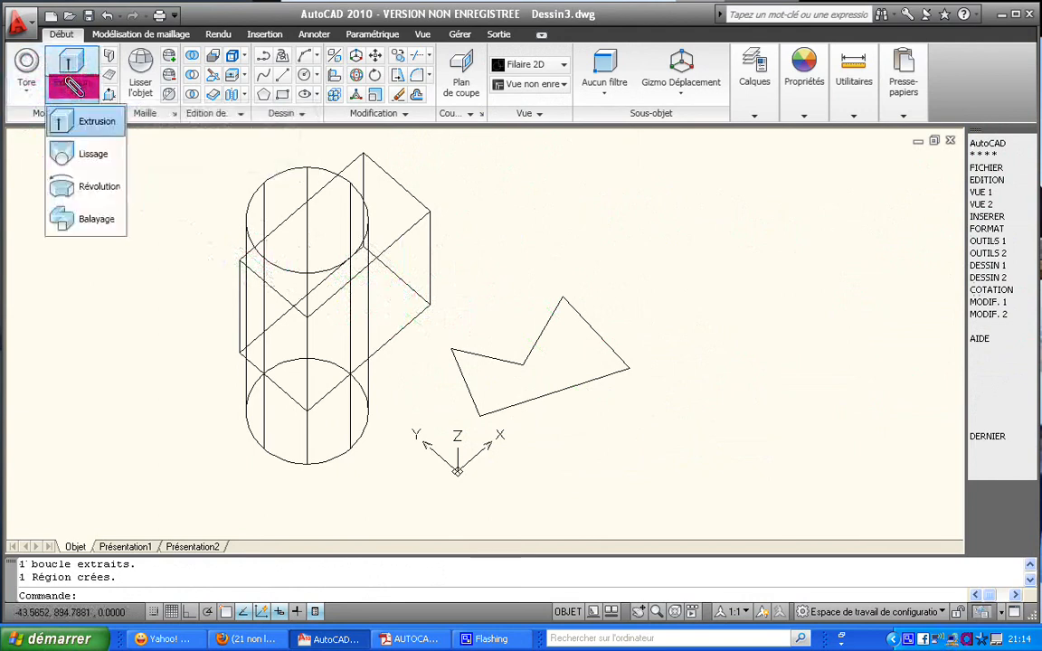
{"action": "left_click", "coordinate": [88, 119]}
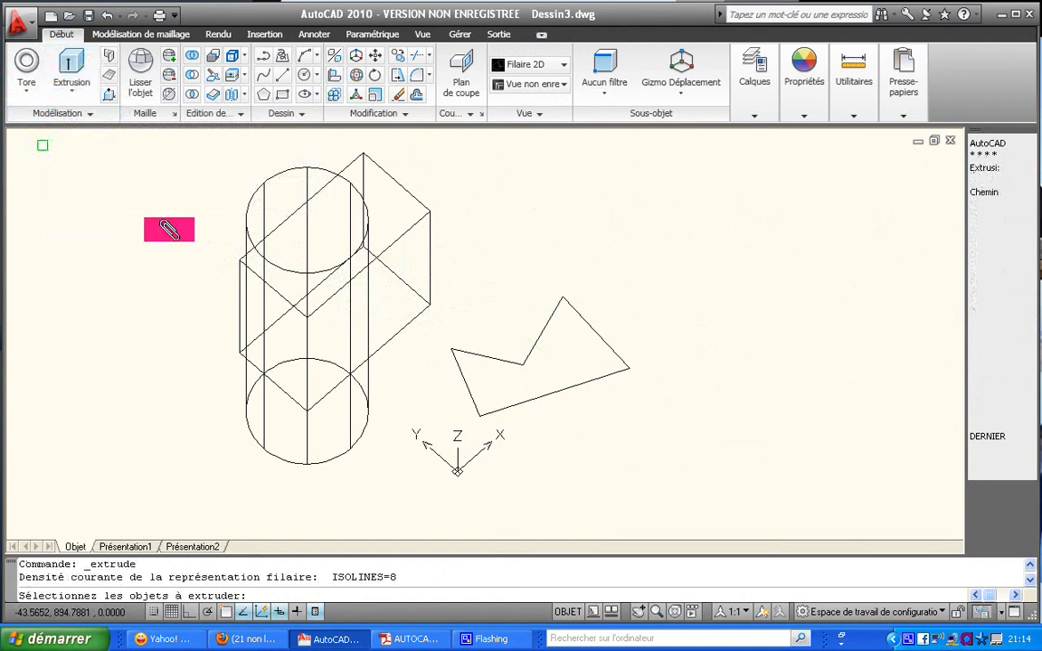
{"action": "left_click", "coordinate": [517, 404]}
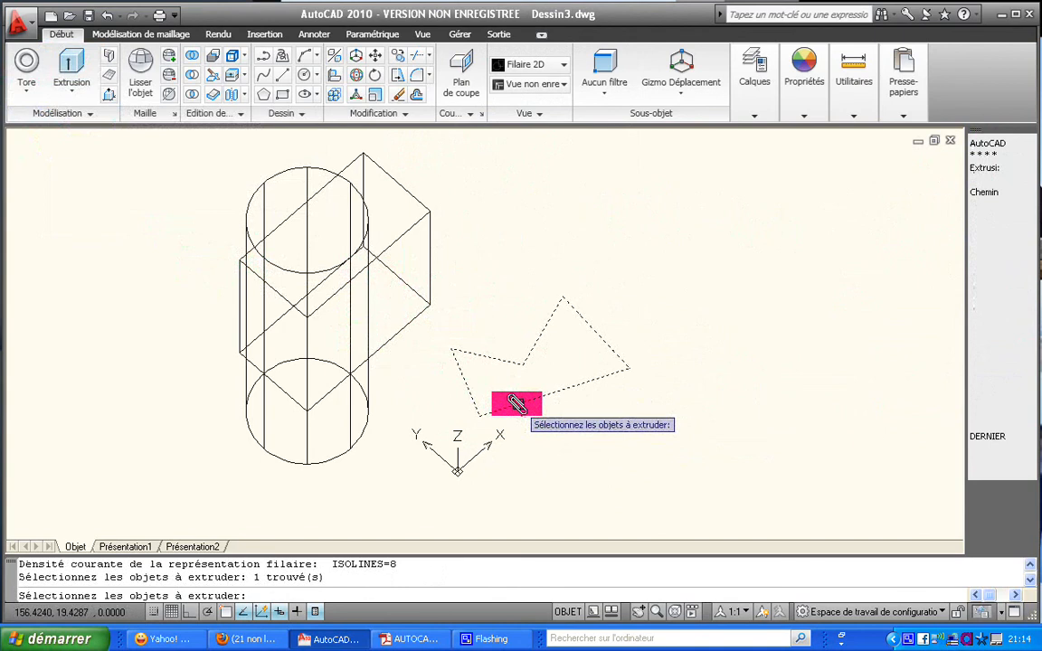
{"action": "key", "text": "Return"}
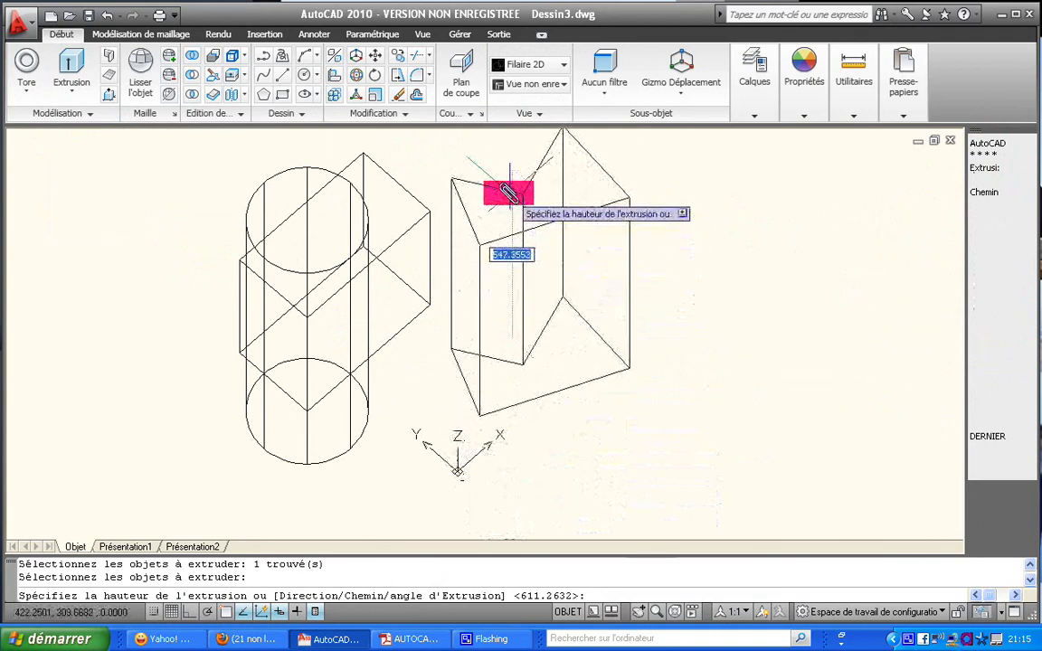
{"action": "left_click", "coordinate": [511, 187]}
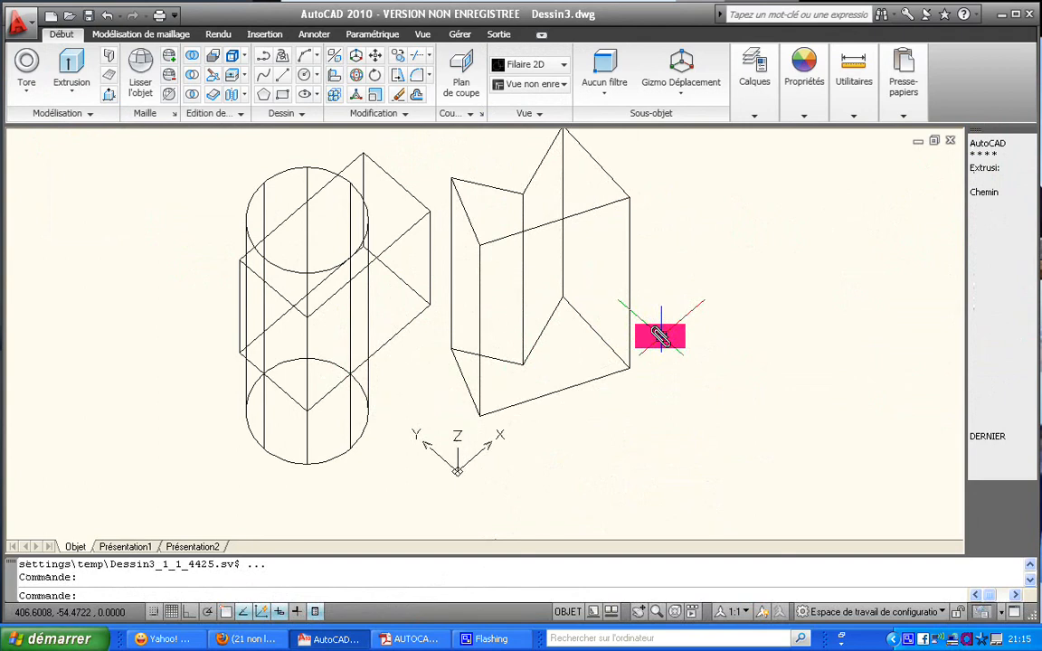
Look through the available drawing commands for Region and examine the list of solid-modelling commands.
{"action": "left_click", "coordinate": [991, 141]}
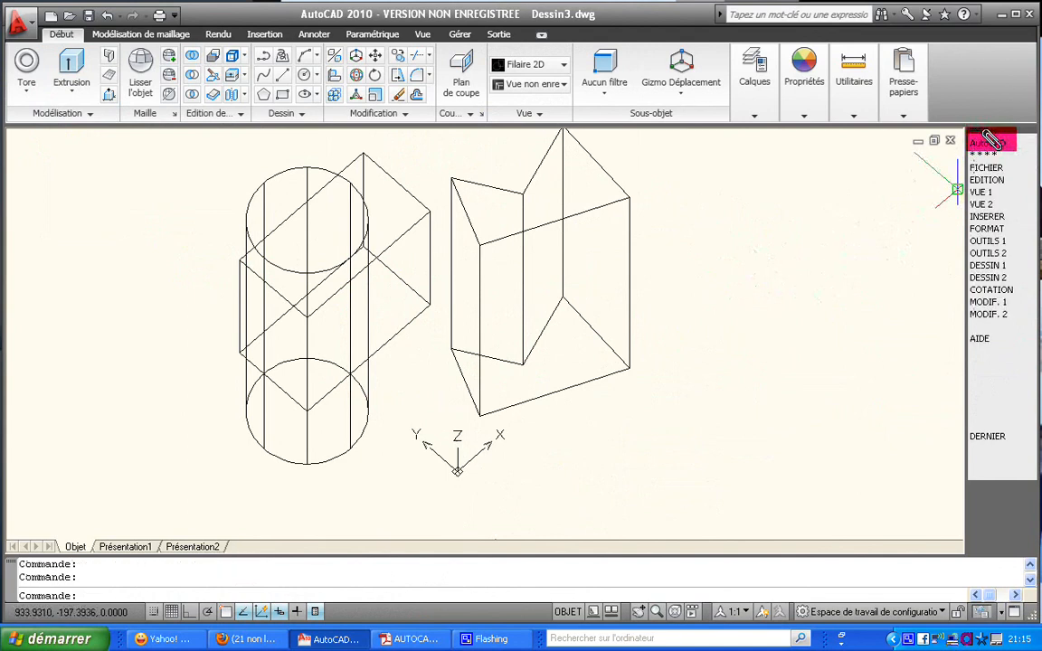
{"action": "left_click", "coordinate": [982, 203]}
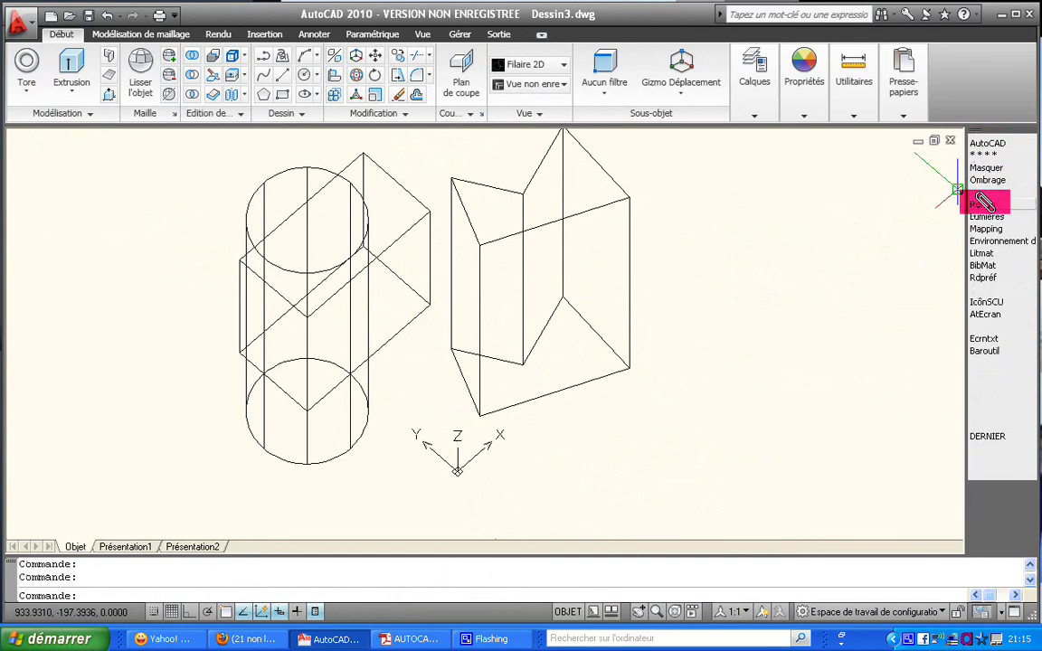
{"action": "left_click", "coordinate": [989, 142]}
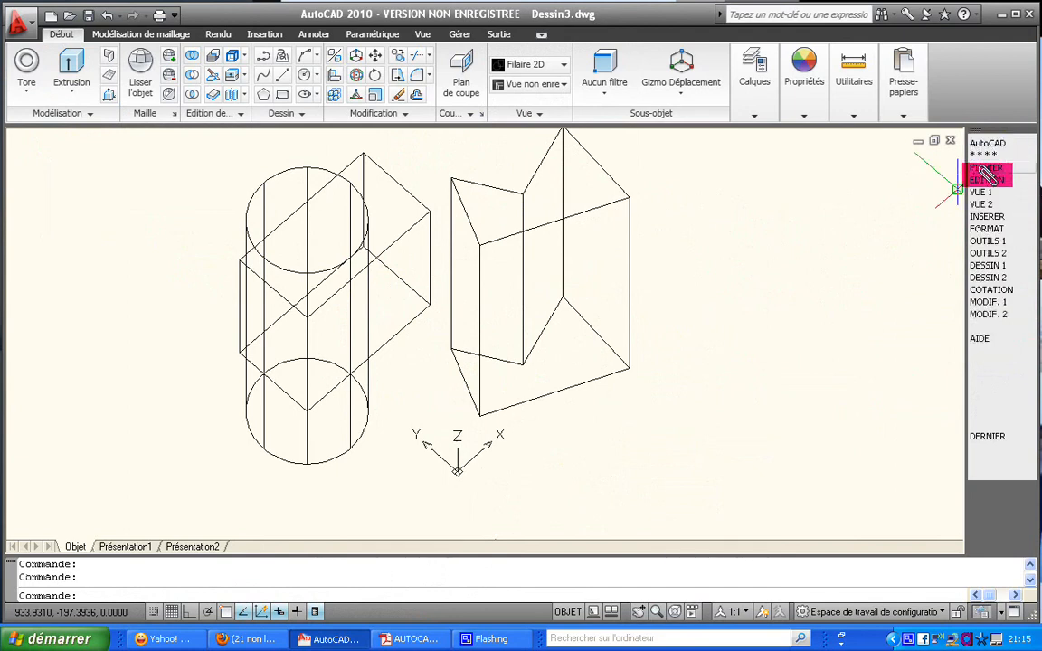
{"action": "left_click", "coordinate": [989, 275]}
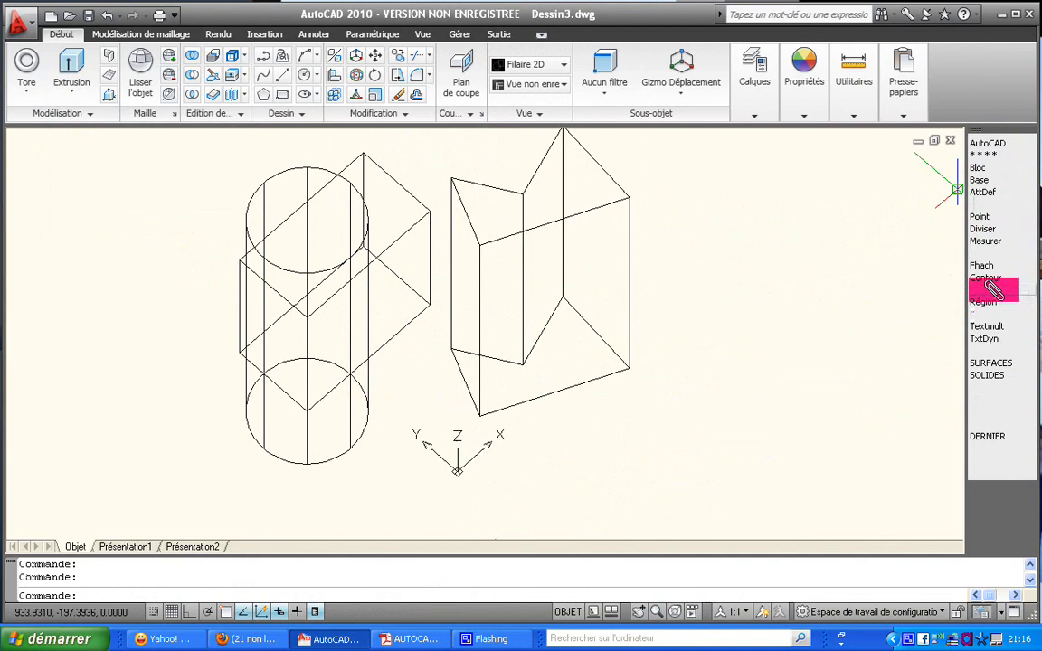
{"action": "left_click", "coordinate": [979, 140]}
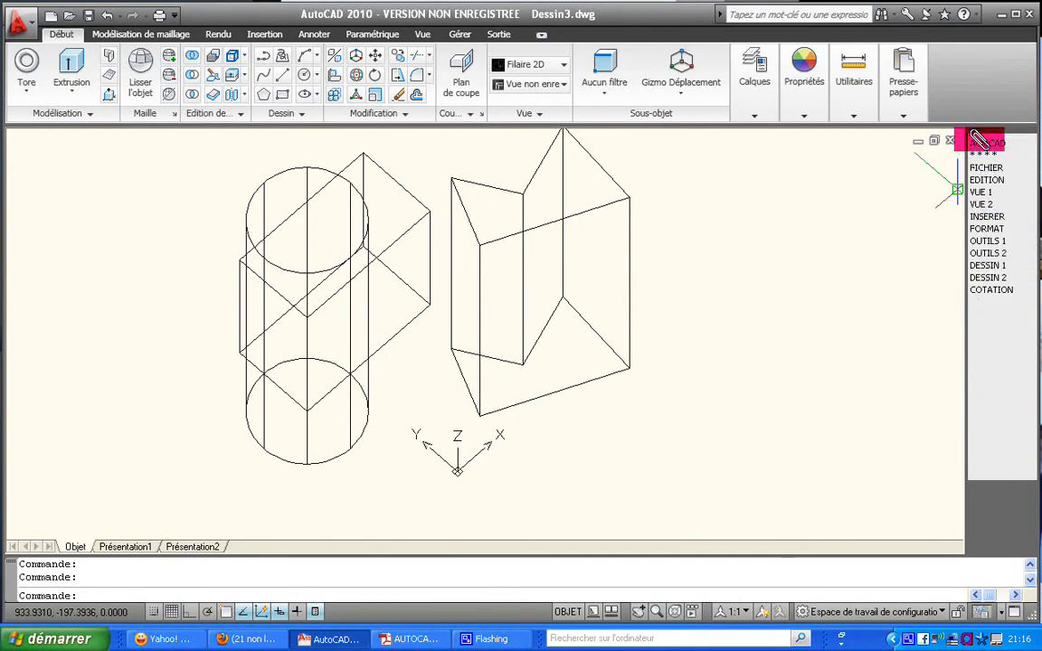
{"action": "left_click", "coordinate": [993, 278]}
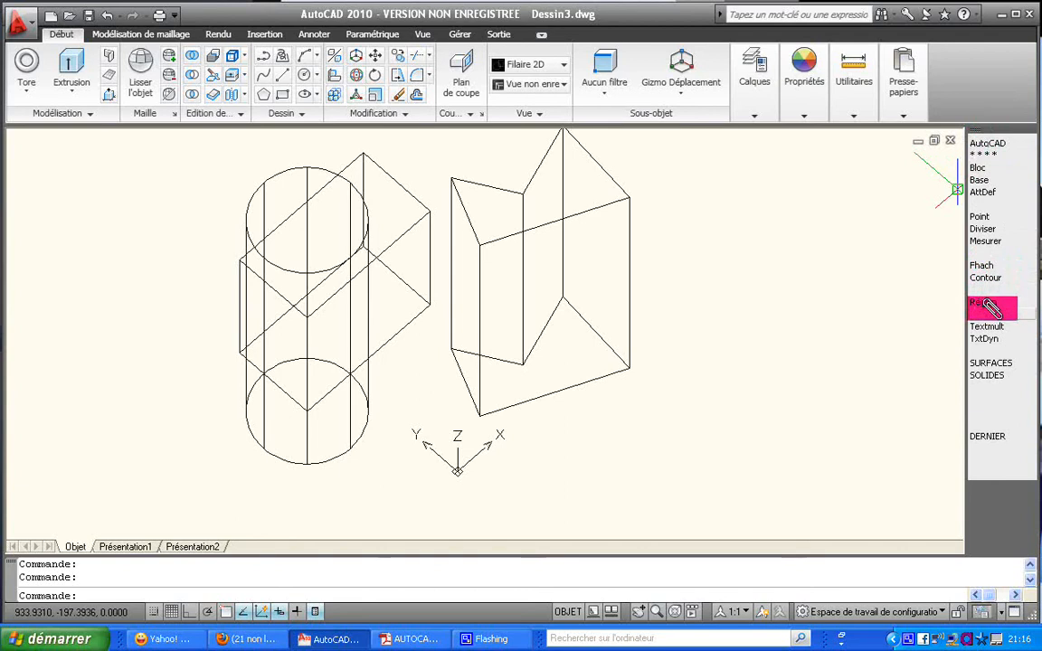
{"action": "left_click", "coordinate": [991, 375]}
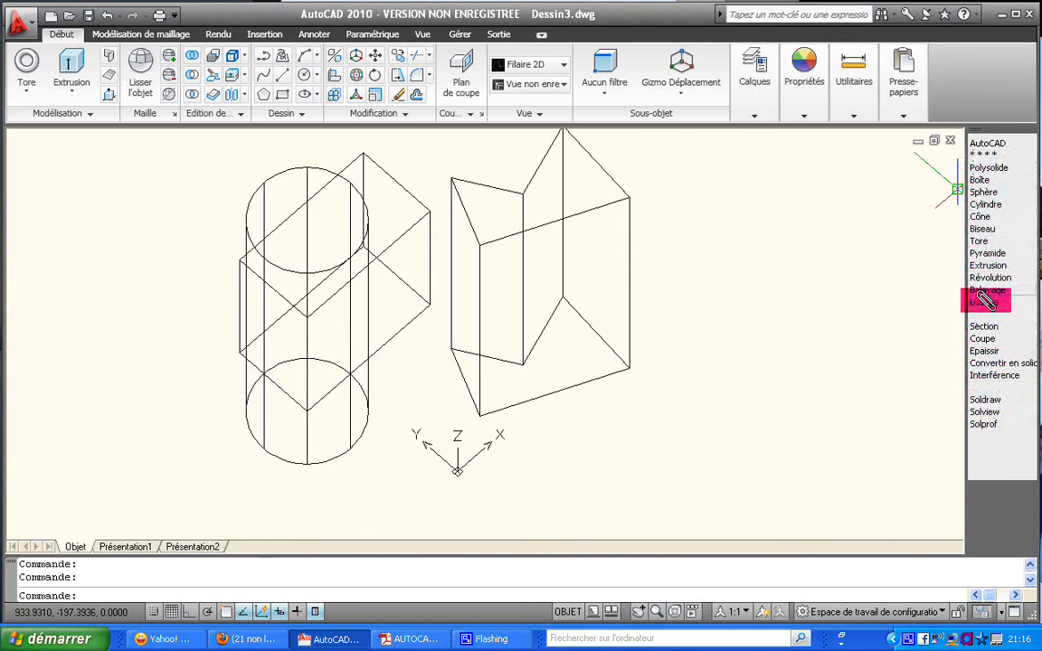
{"action": "left_click", "coordinate": [980, 142]}
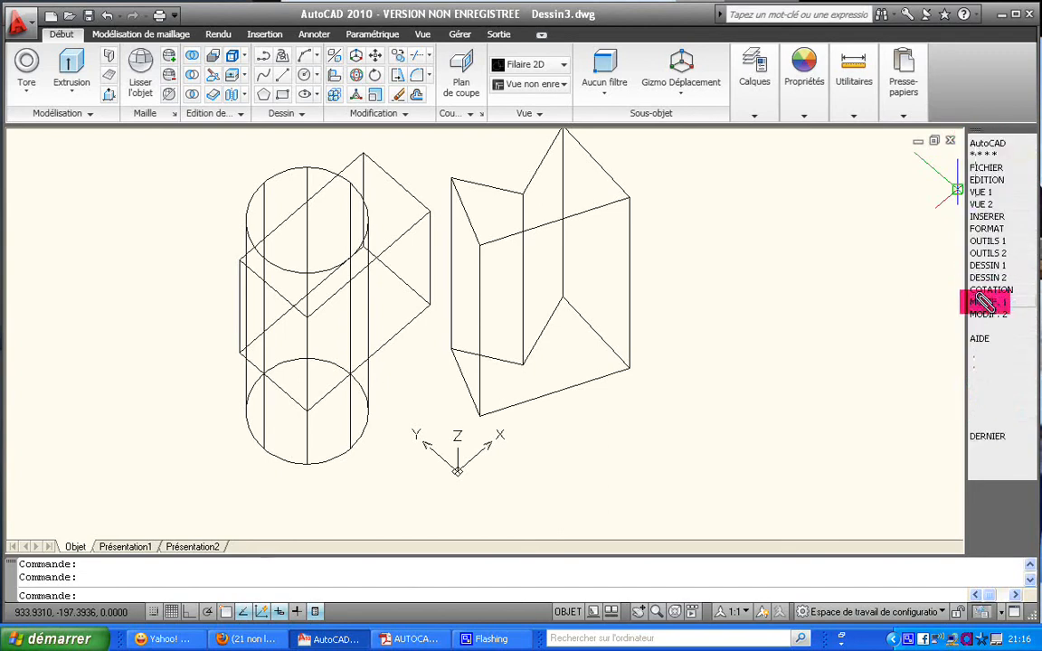
Try a Boolean subtraction between the box and the cylinder, selecting both as the solids to subtract from.
{"action": "left_click", "coordinate": [983, 309]}
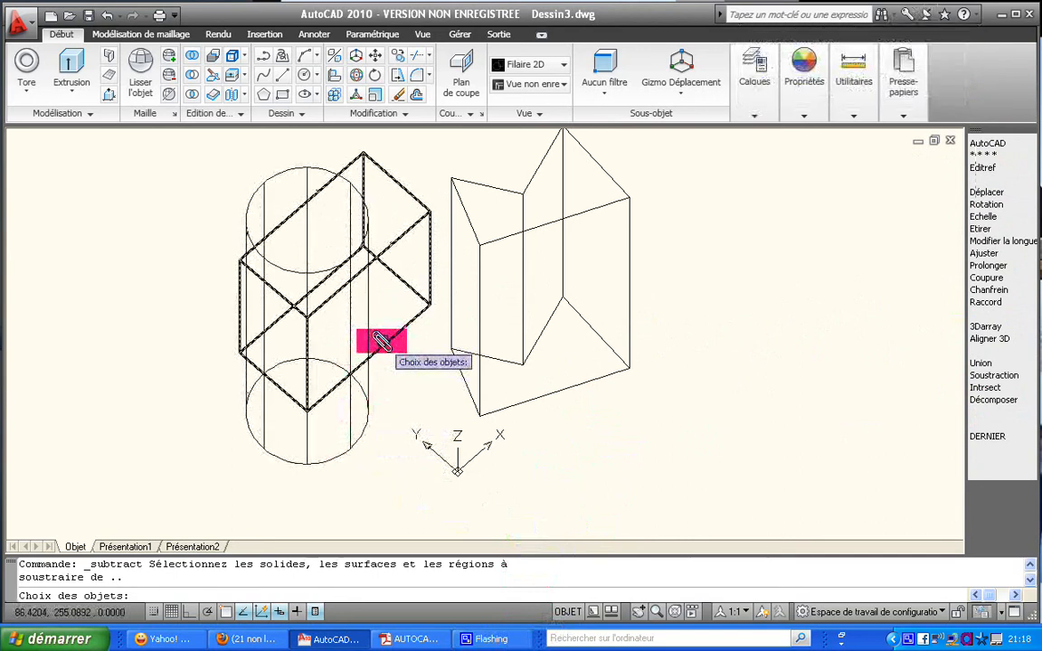
{"action": "left_click", "coordinate": [380, 341]}
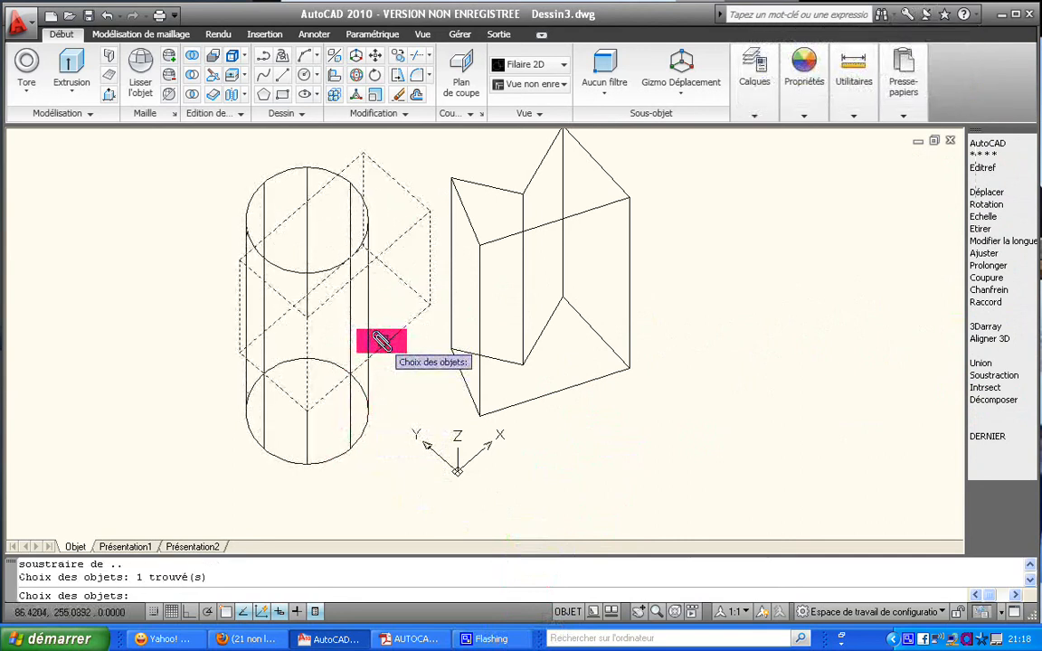
{"action": "left_click", "coordinate": [362, 389]}
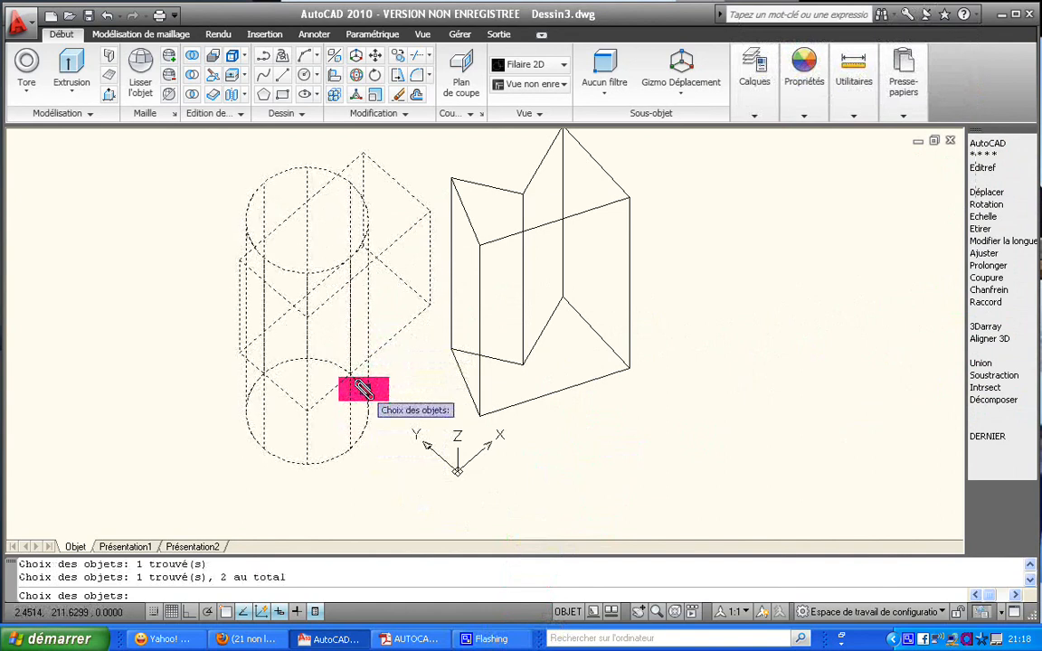
{"action": "key", "text": "Return"}
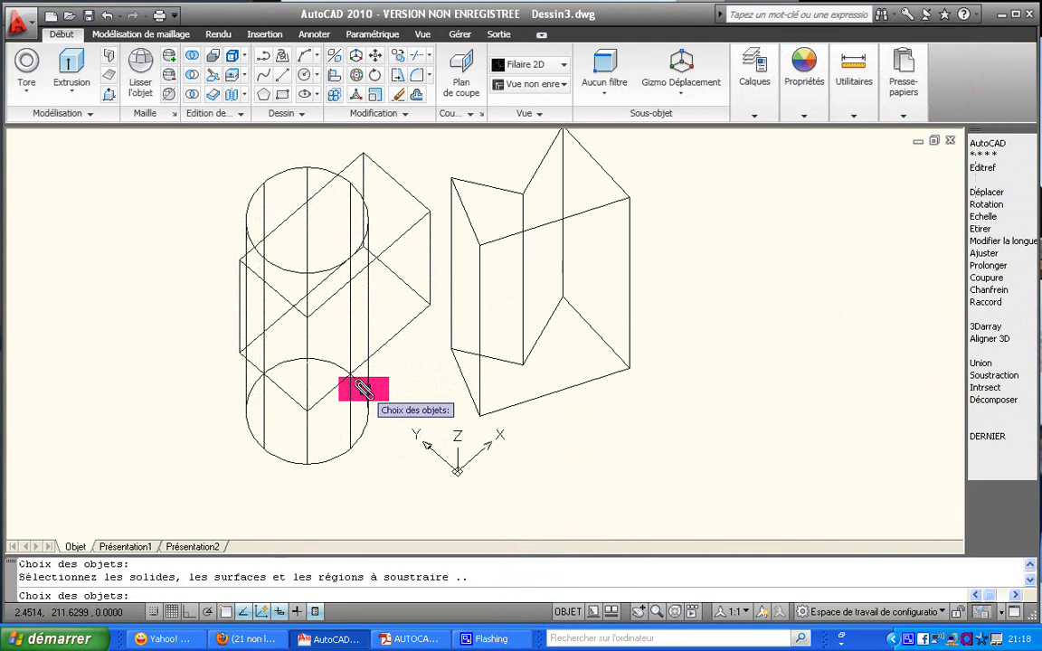
{"action": "left_click", "coordinate": [361, 389]}
{"action": "key", "text": "Return"}
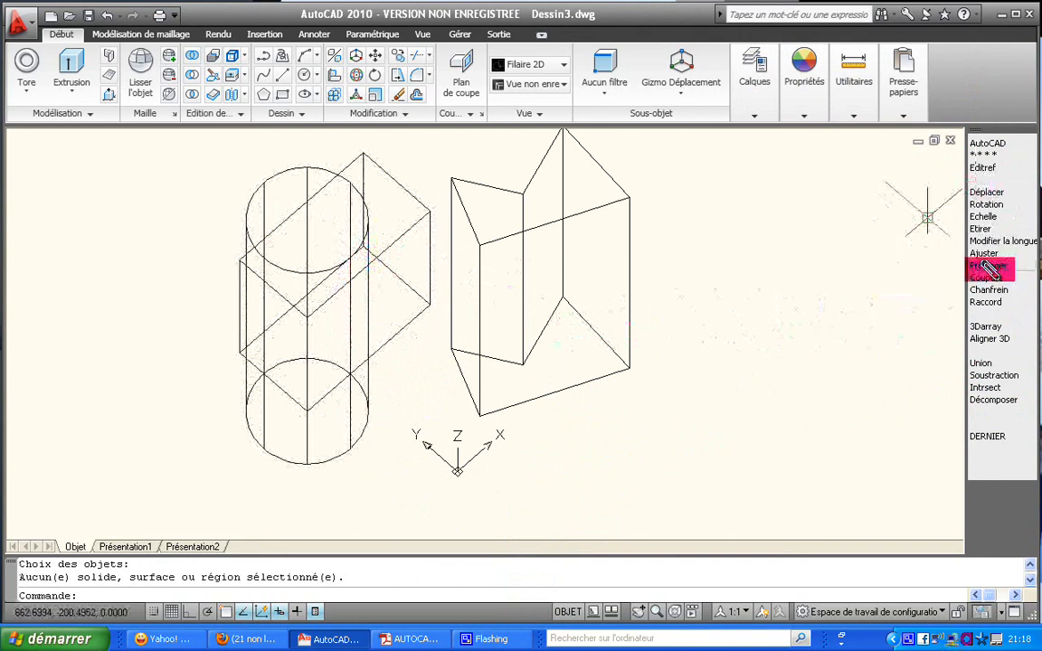
Try again to subtract the cylinder from the box, picking both solids as the base and the cylinder as the solid to remove.
{"action": "left_click", "coordinate": [987, 373]}
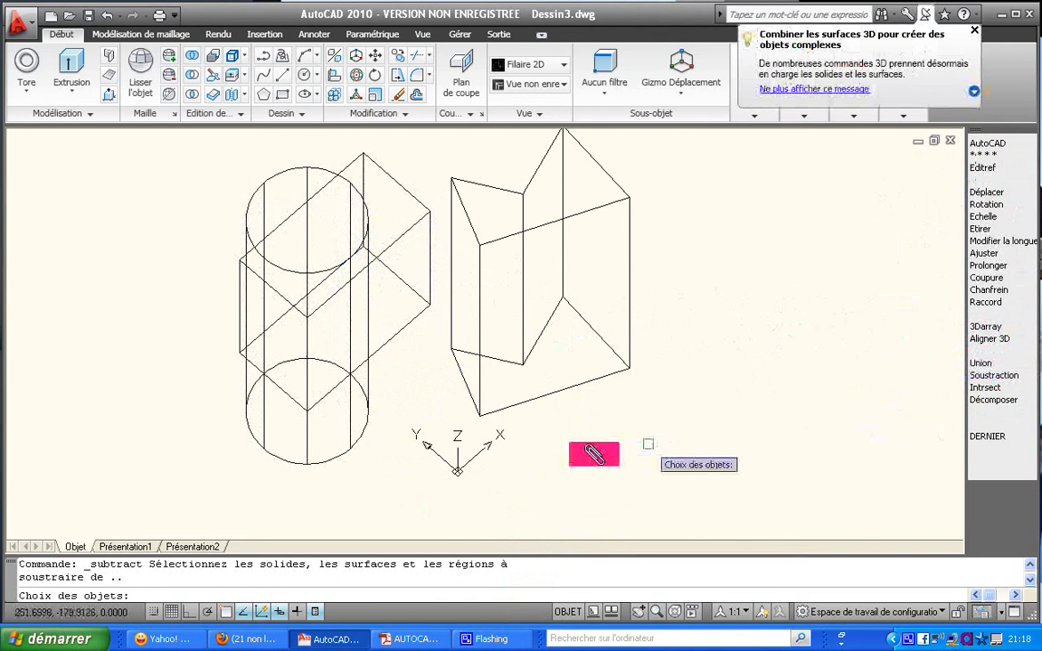
{"action": "left_click", "coordinate": [347, 351]}
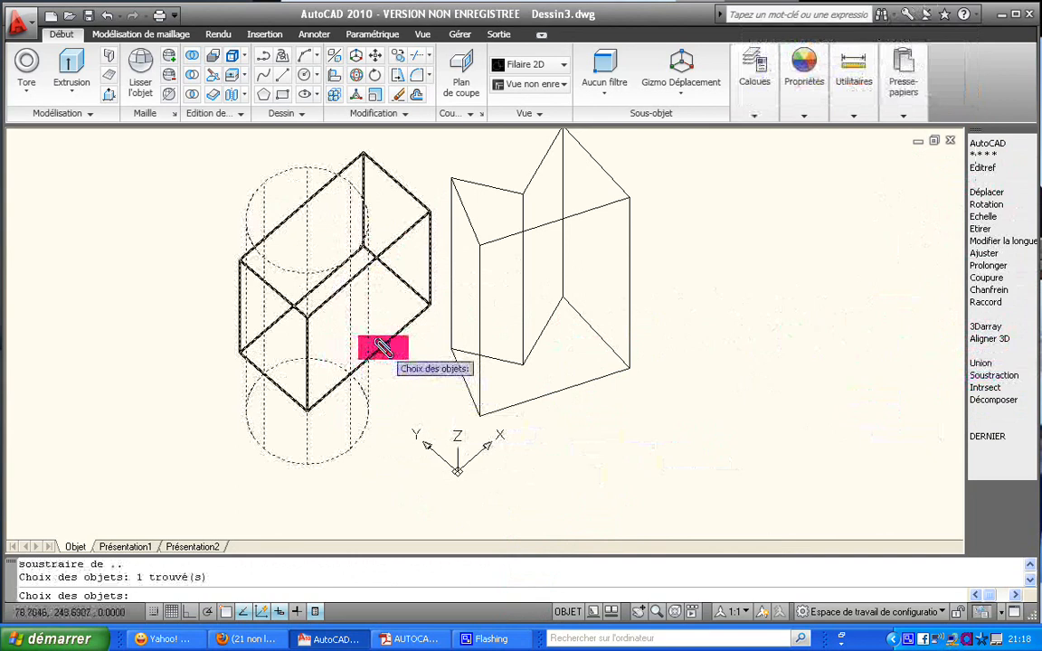
{"action": "left_click", "coordinate": [381, 349]}
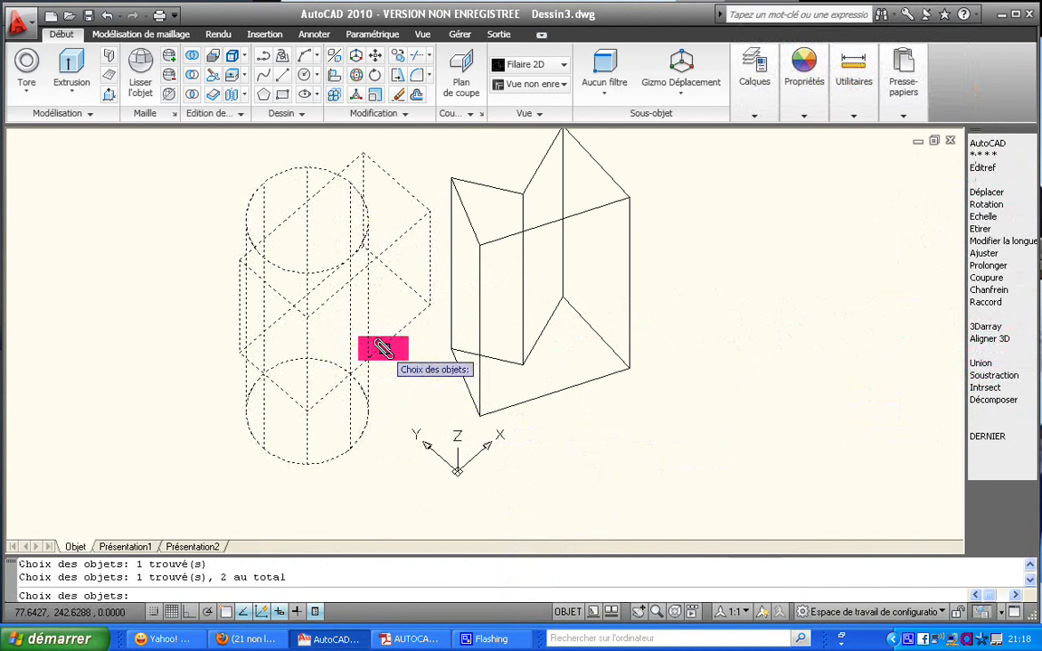
{"action": "key", "text": "Return"}
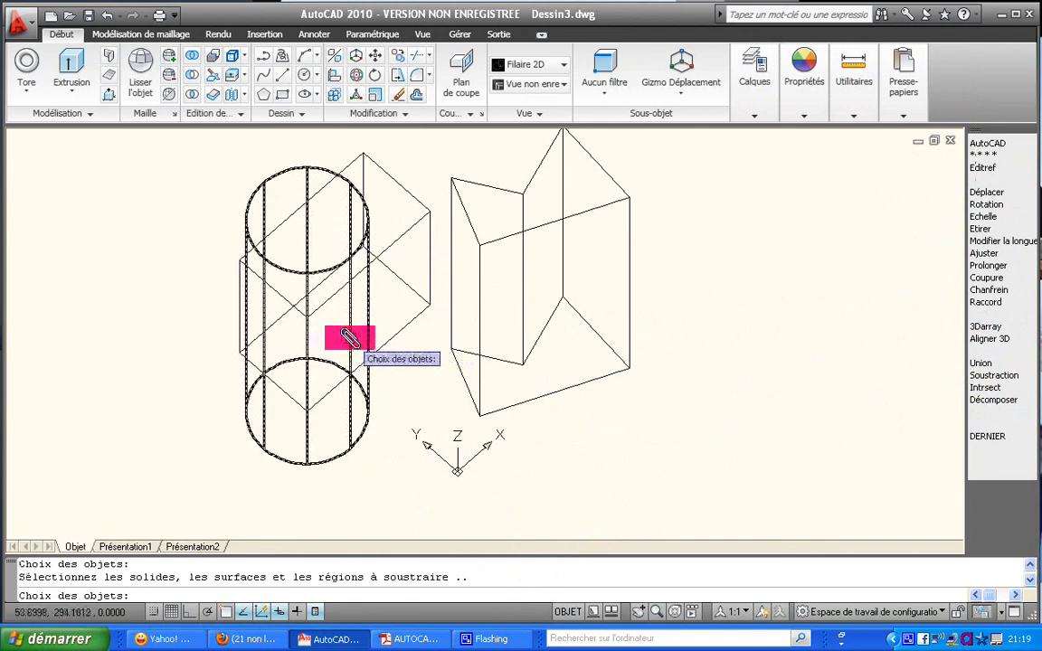
{"action": "left_click", "coordinate": [351, 338]}
{"action": "key", "text": "Return"}
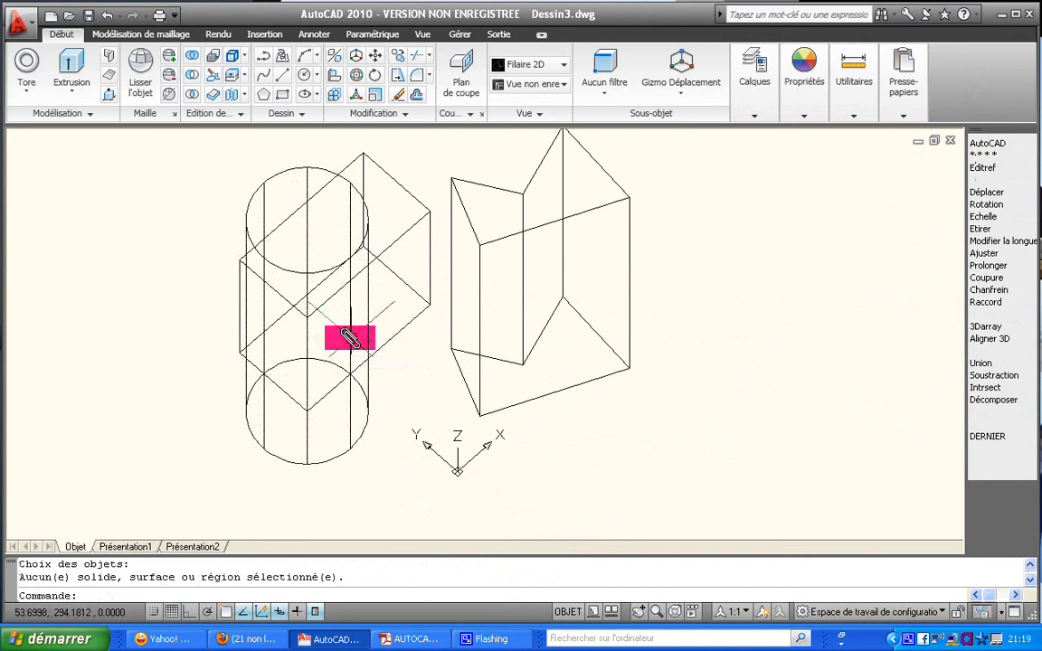
Subtract the cylinder from the box, selecting only the box as the solid to subtract from.
{"action": "middle_click_drag", "start_coordinate": [360, 272], "coordinate": [390, 251]}
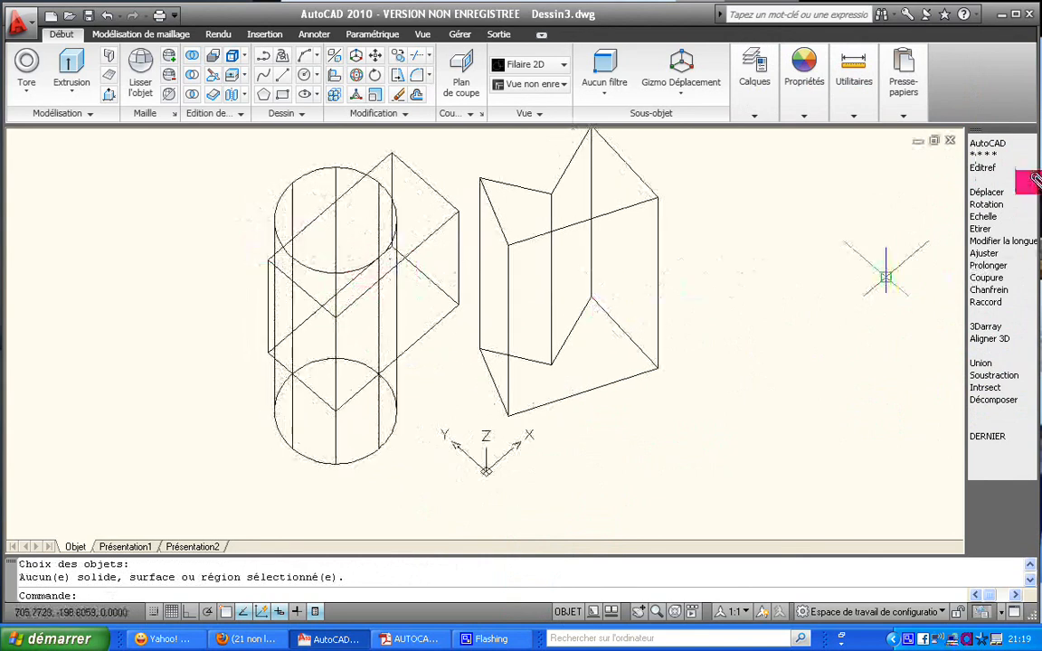
{"action": "left_click", "coordinate": [995, 373]}
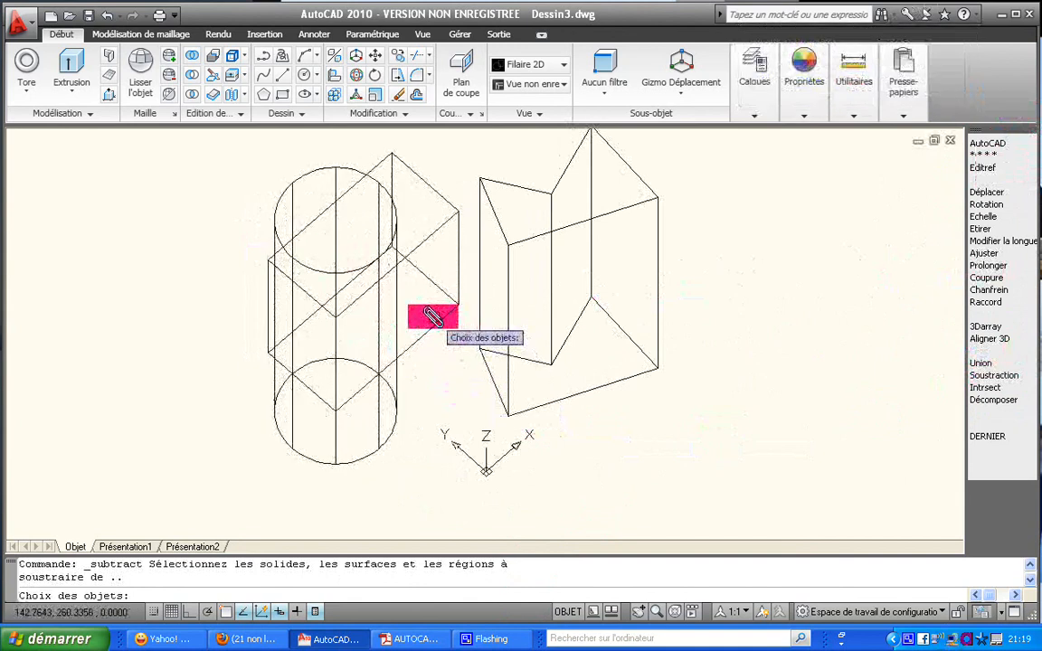
{"action": "left_click", "coordinate": [432, 322]}
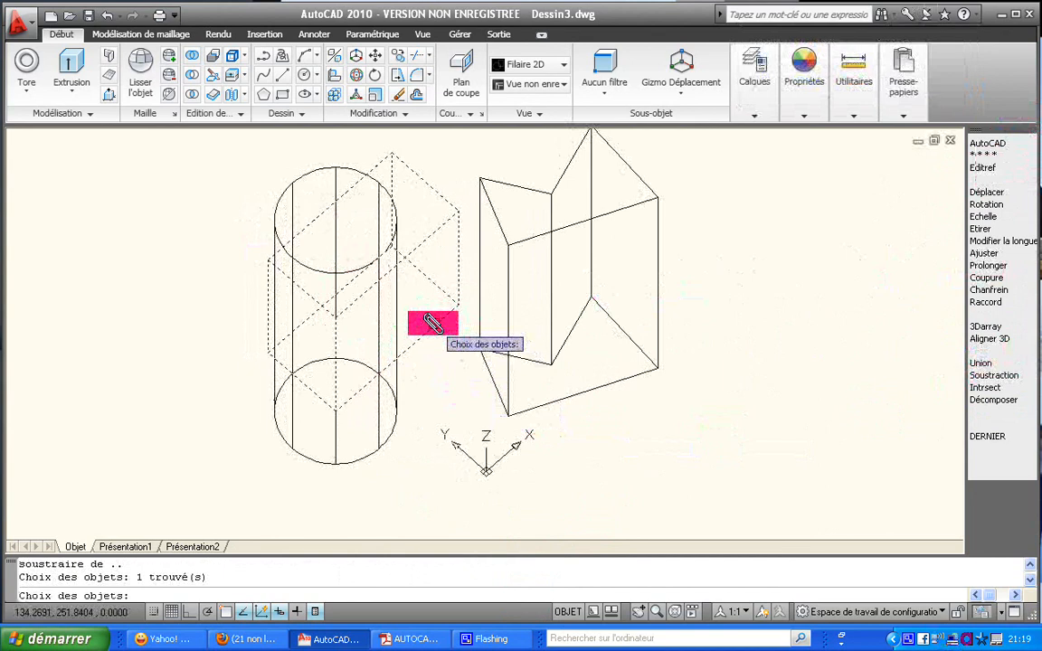
{"action": "key", "text": "Return"}
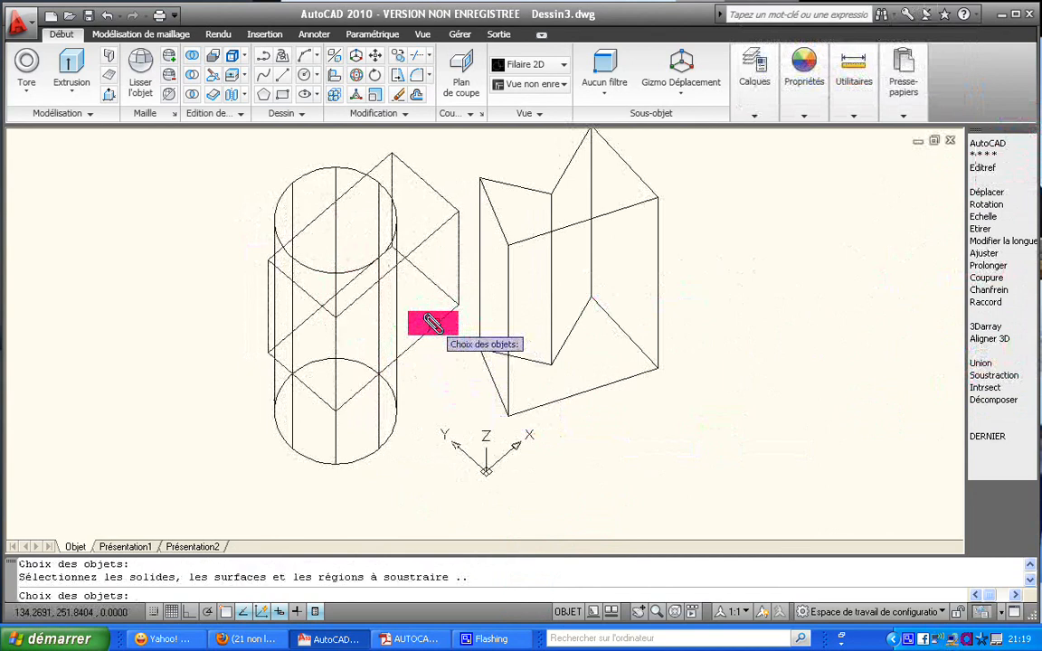
{"action": "left_click", "coordinate": [378, 316]}
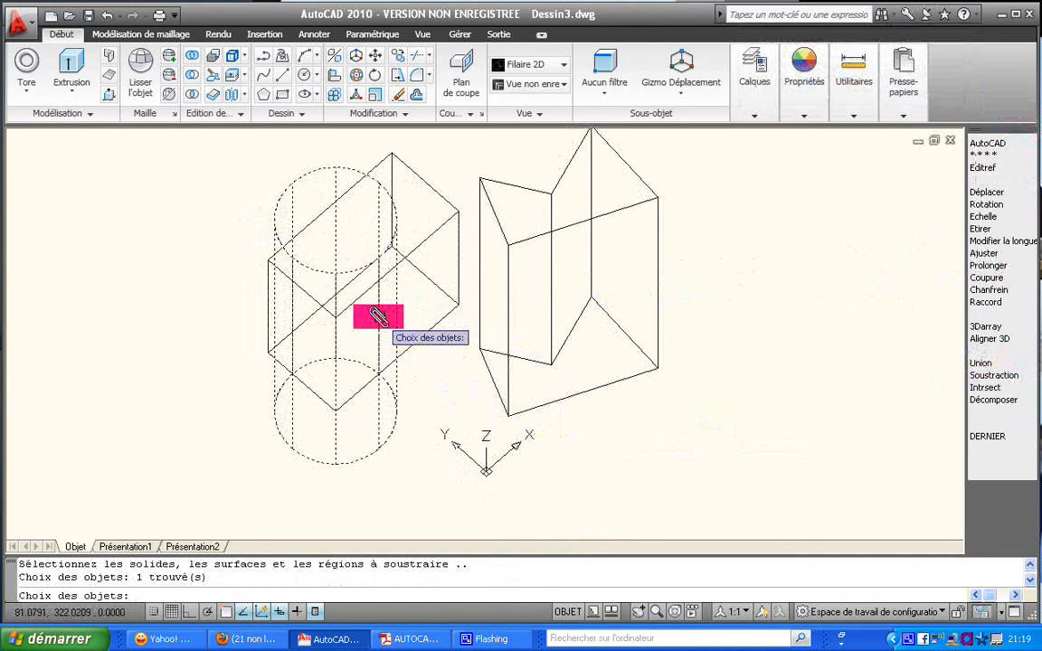
{"action": "key", "text": "Return"}
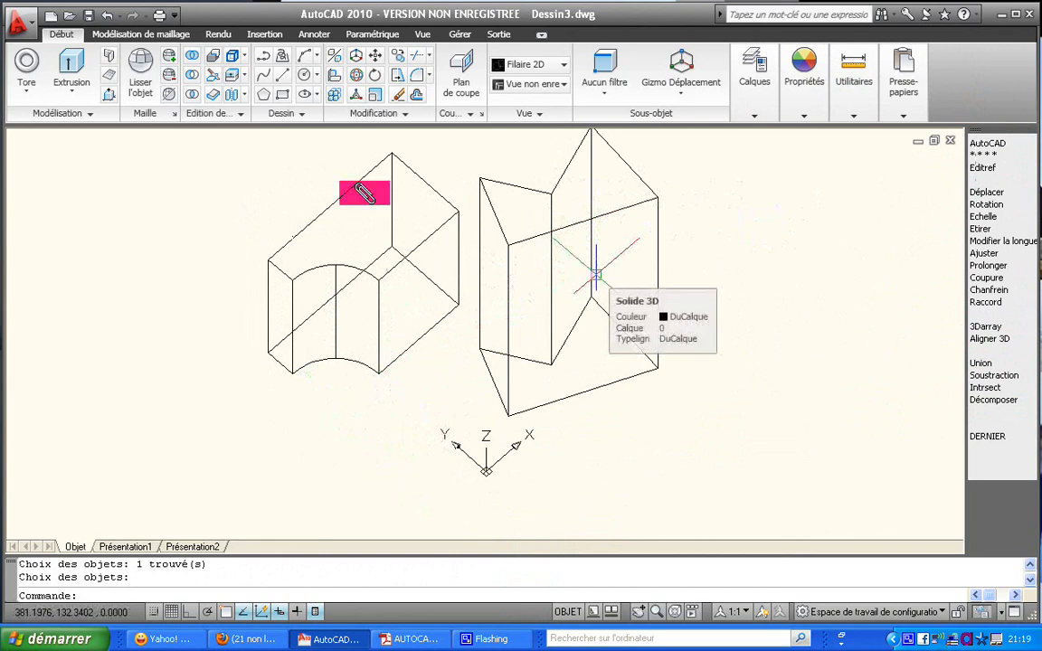
Render the notched box and the extruded five-sided solid, examine the shaded result and close the render window.
{"action": "left_click", "coordinate": [222, 34]}
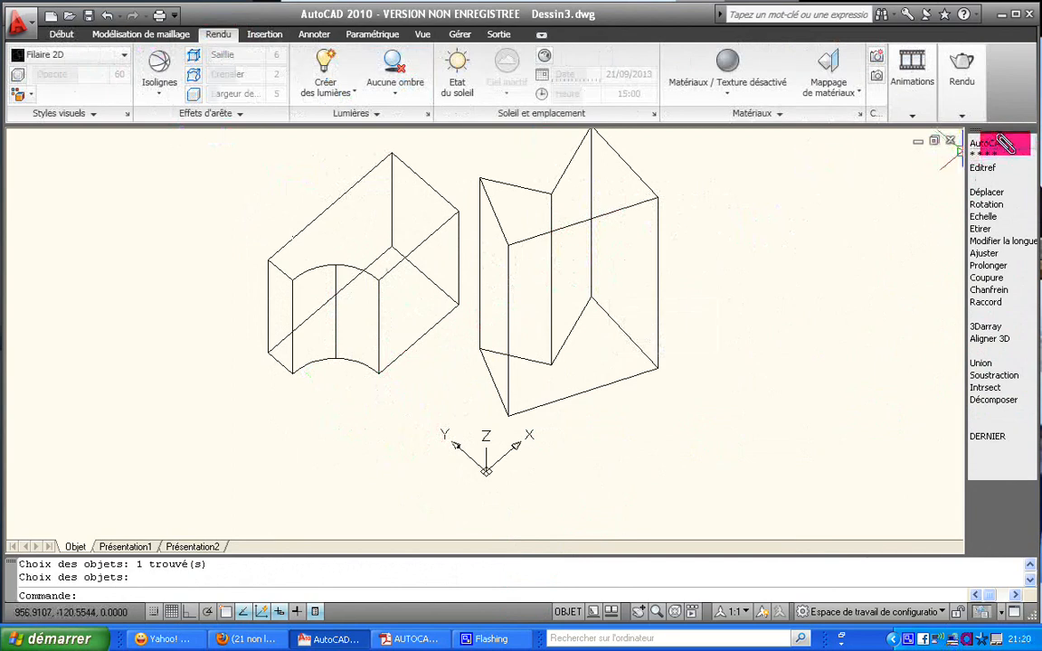
{"action": "left_click", "coordinate": [1005, 143]}
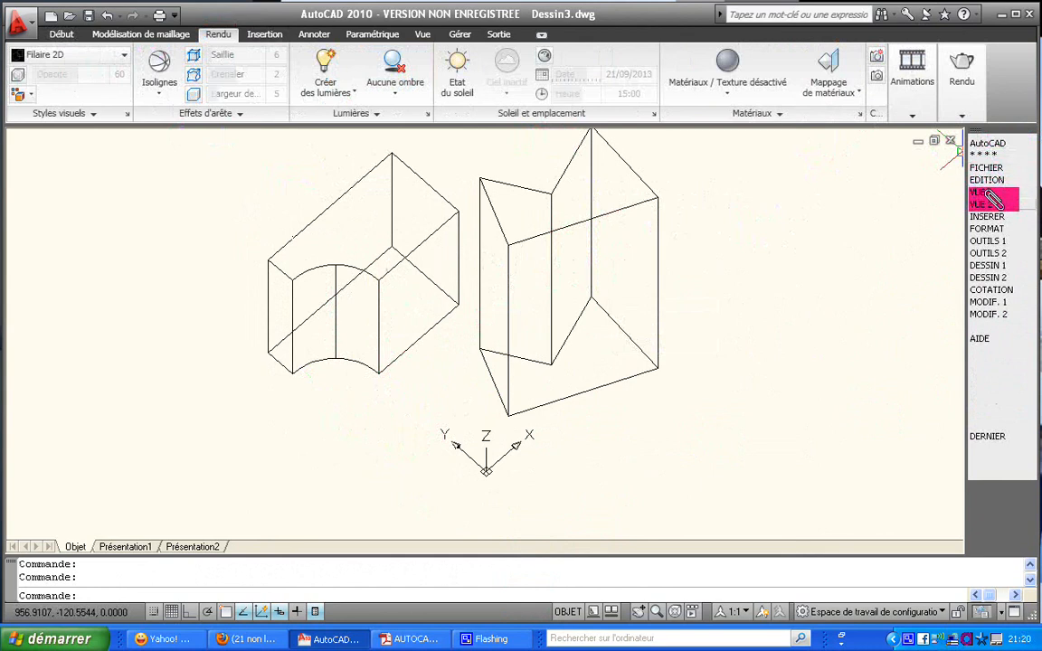
{"action": "left_click", "coordinate": [994, 202]}
{"action": "left_click", "coordinate": [995, 201]}
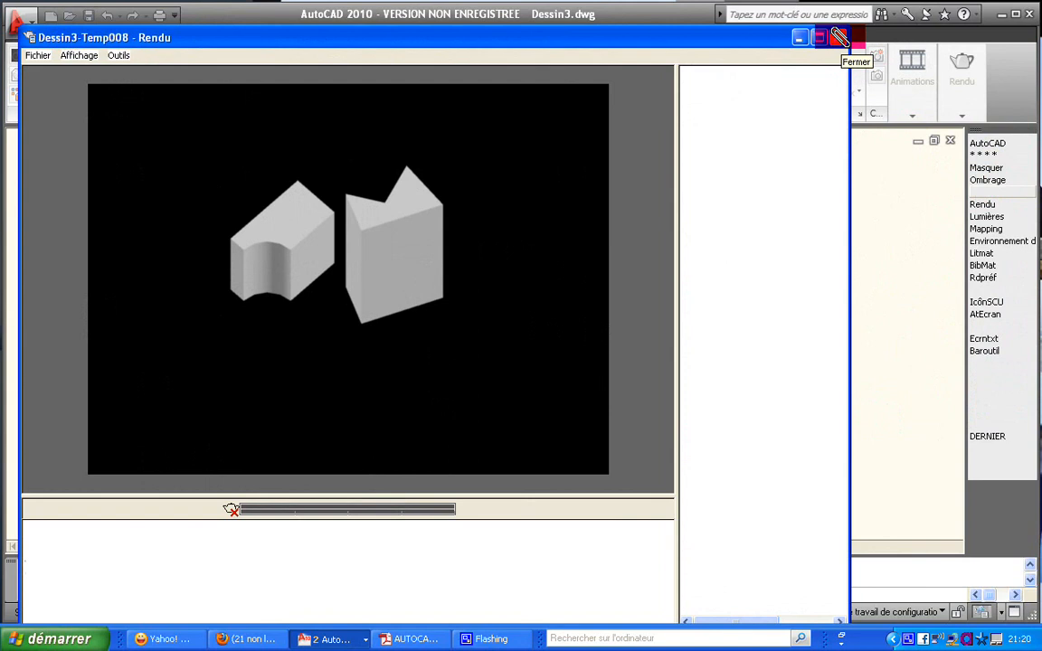
{"action": "left_click", "coordinate": [840, 37]}
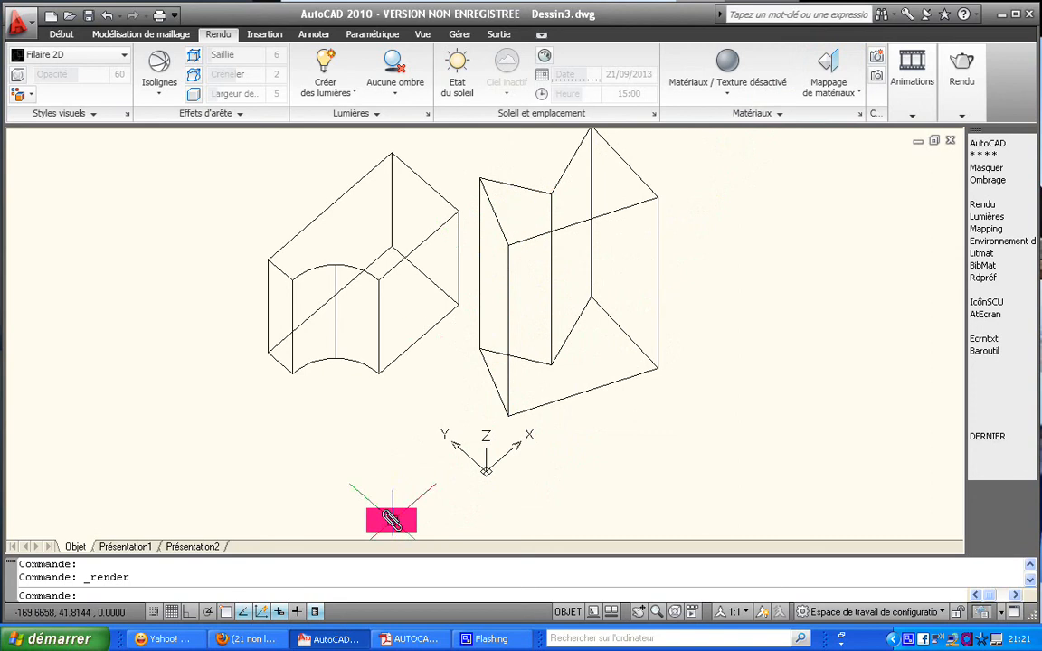
Switch to the AUTOCAD Exercice4 PDF document to consult the exercise drawing.
{"action": "left_click", "coordinate": [406, 639]}
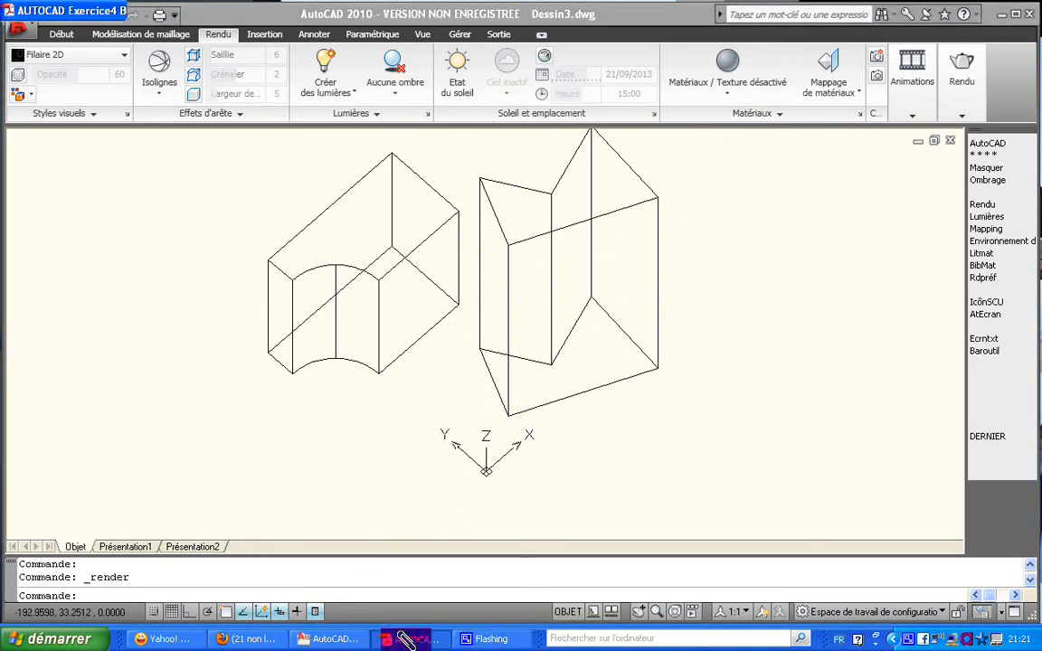